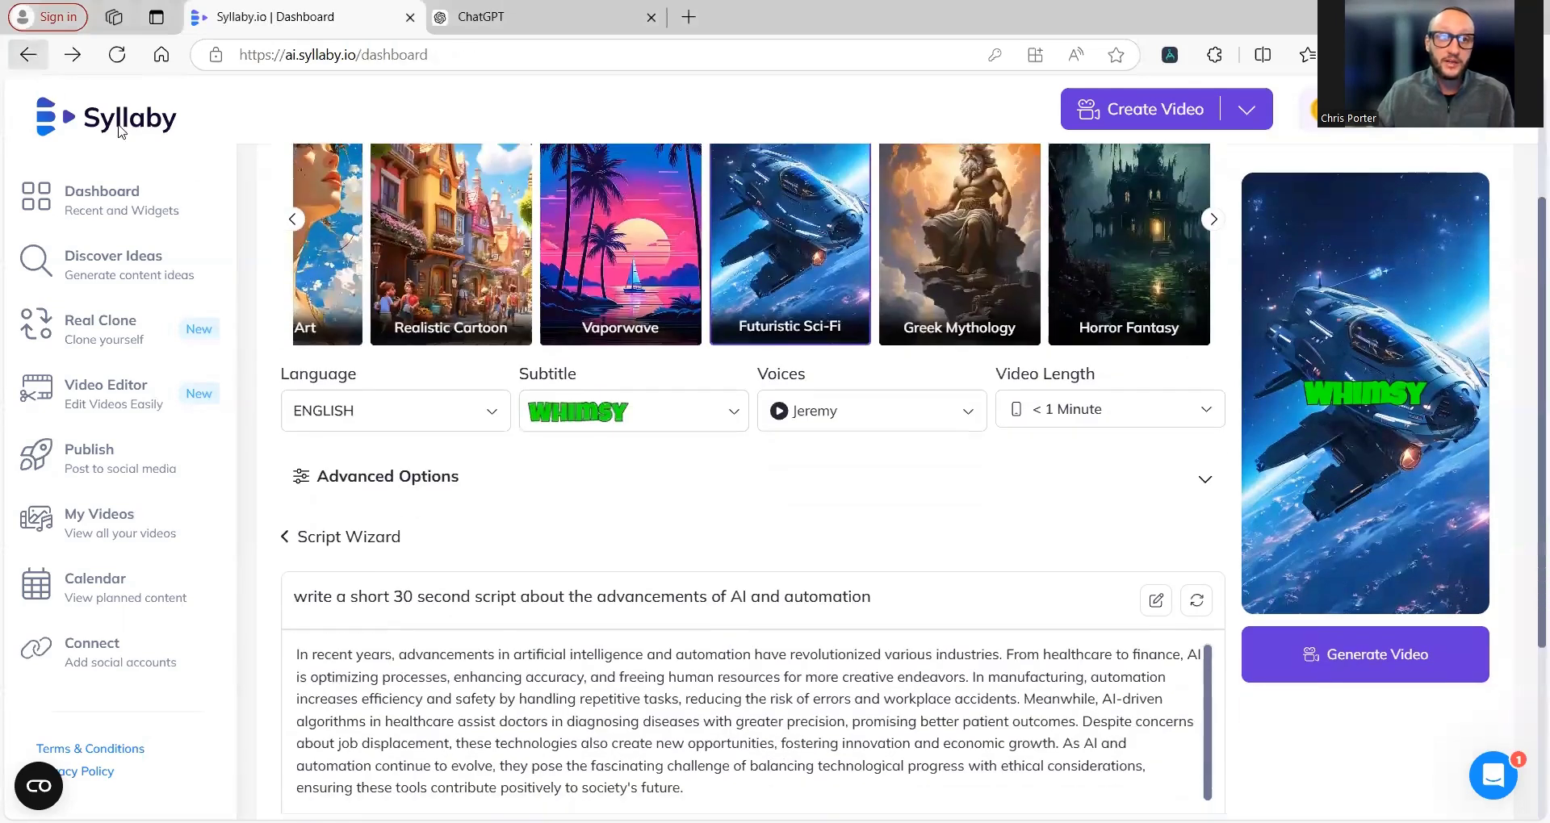
click(119, 132)
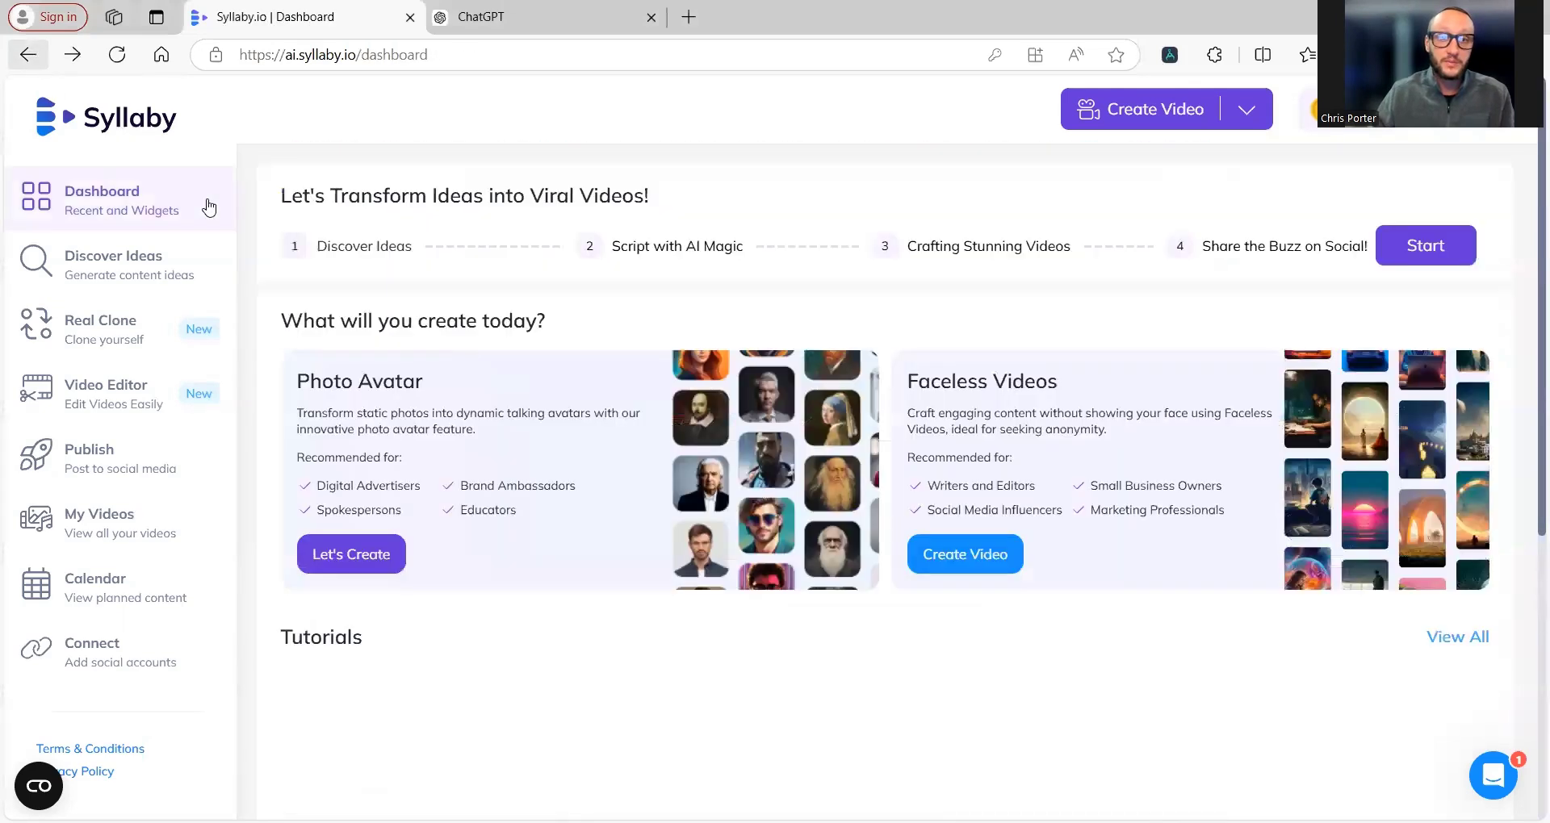
scroll(1164, 295, down, 3)
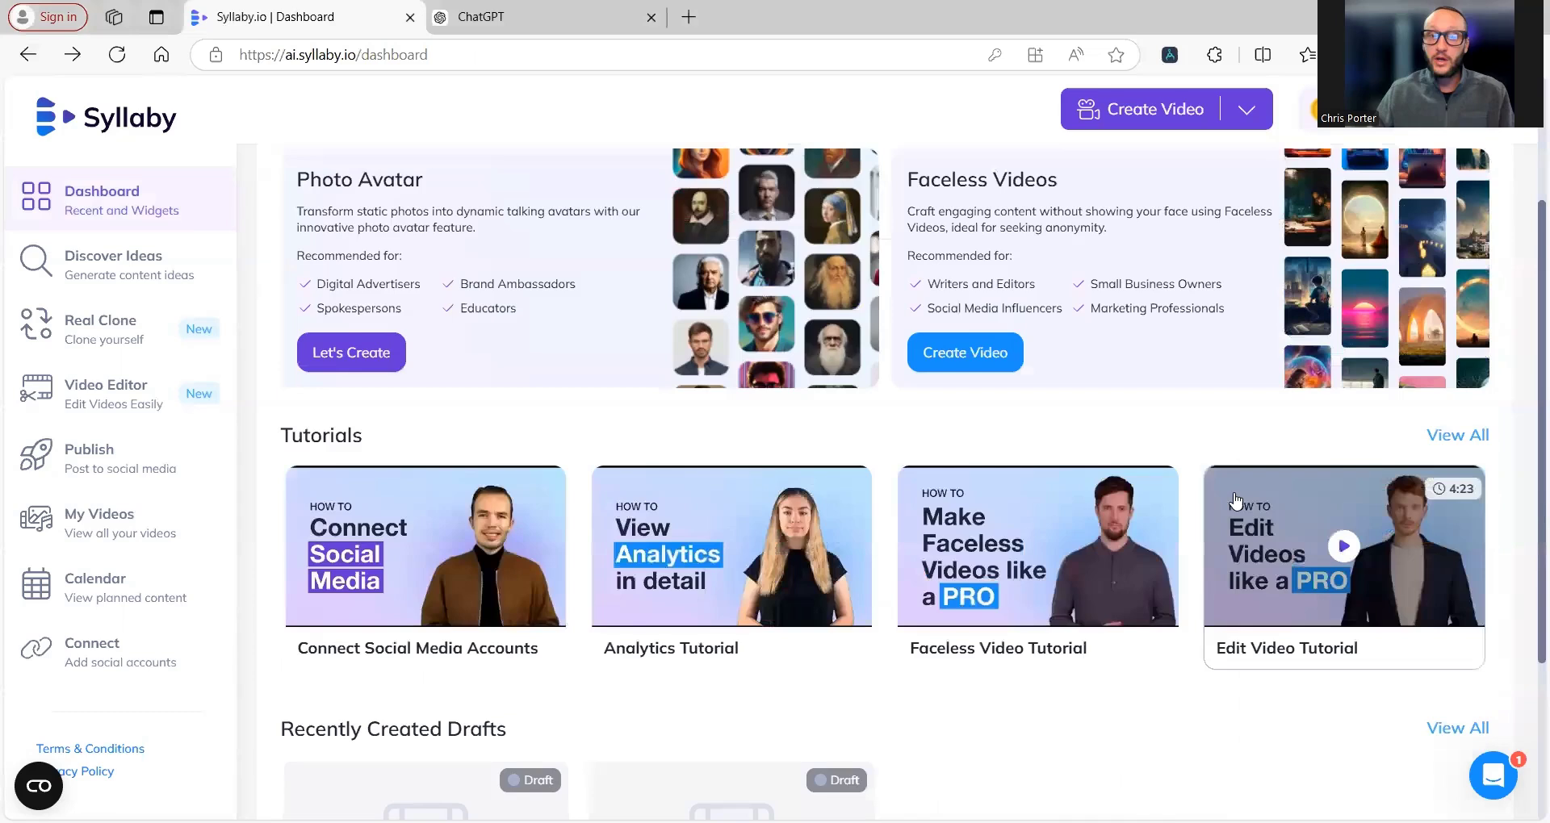
scroll(1292, 242, up, 3)
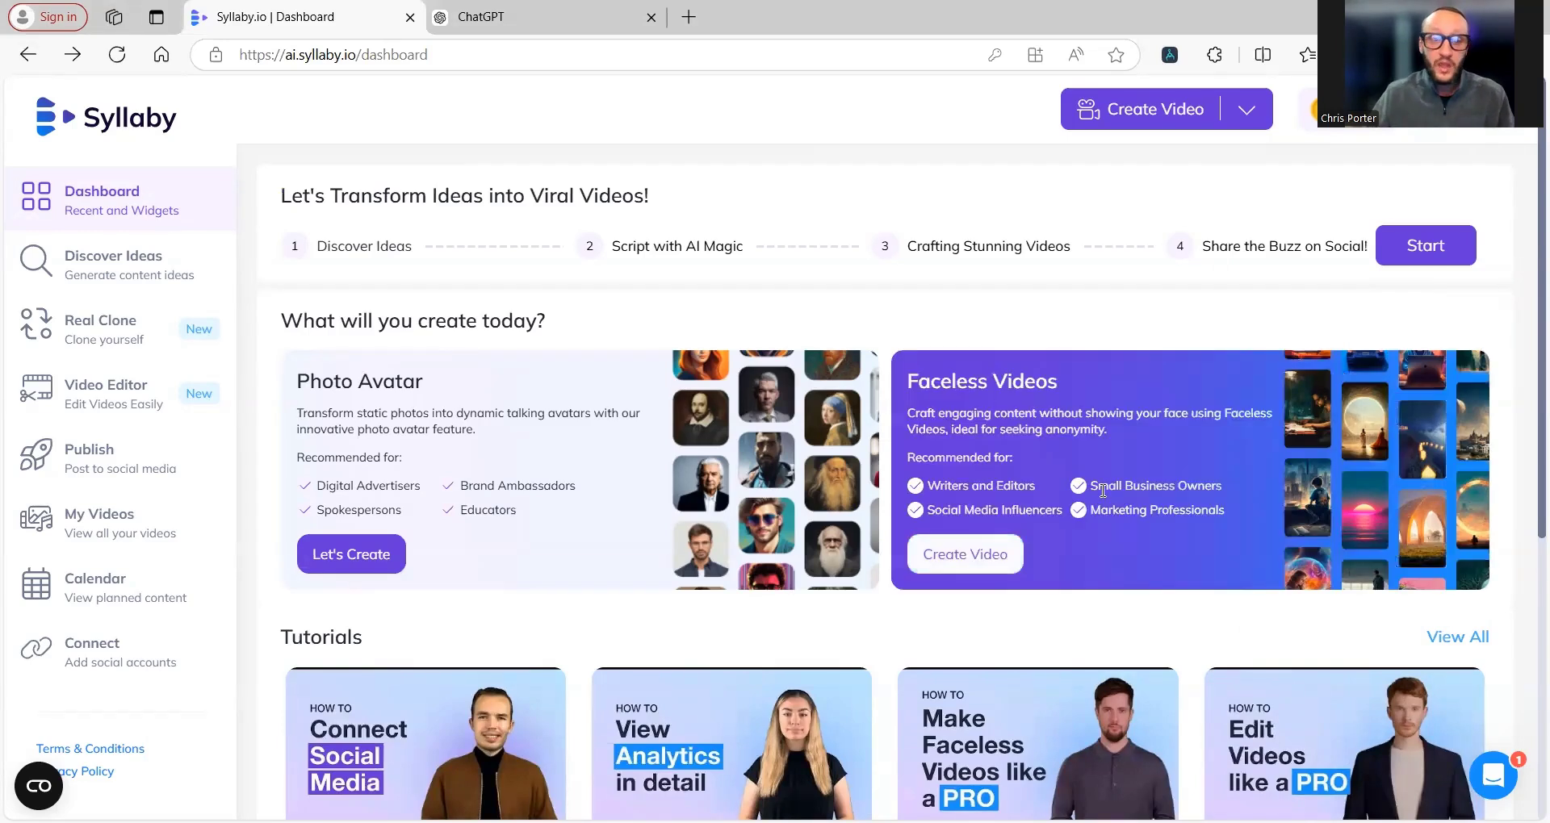
scroll(543, 512, down, 1)
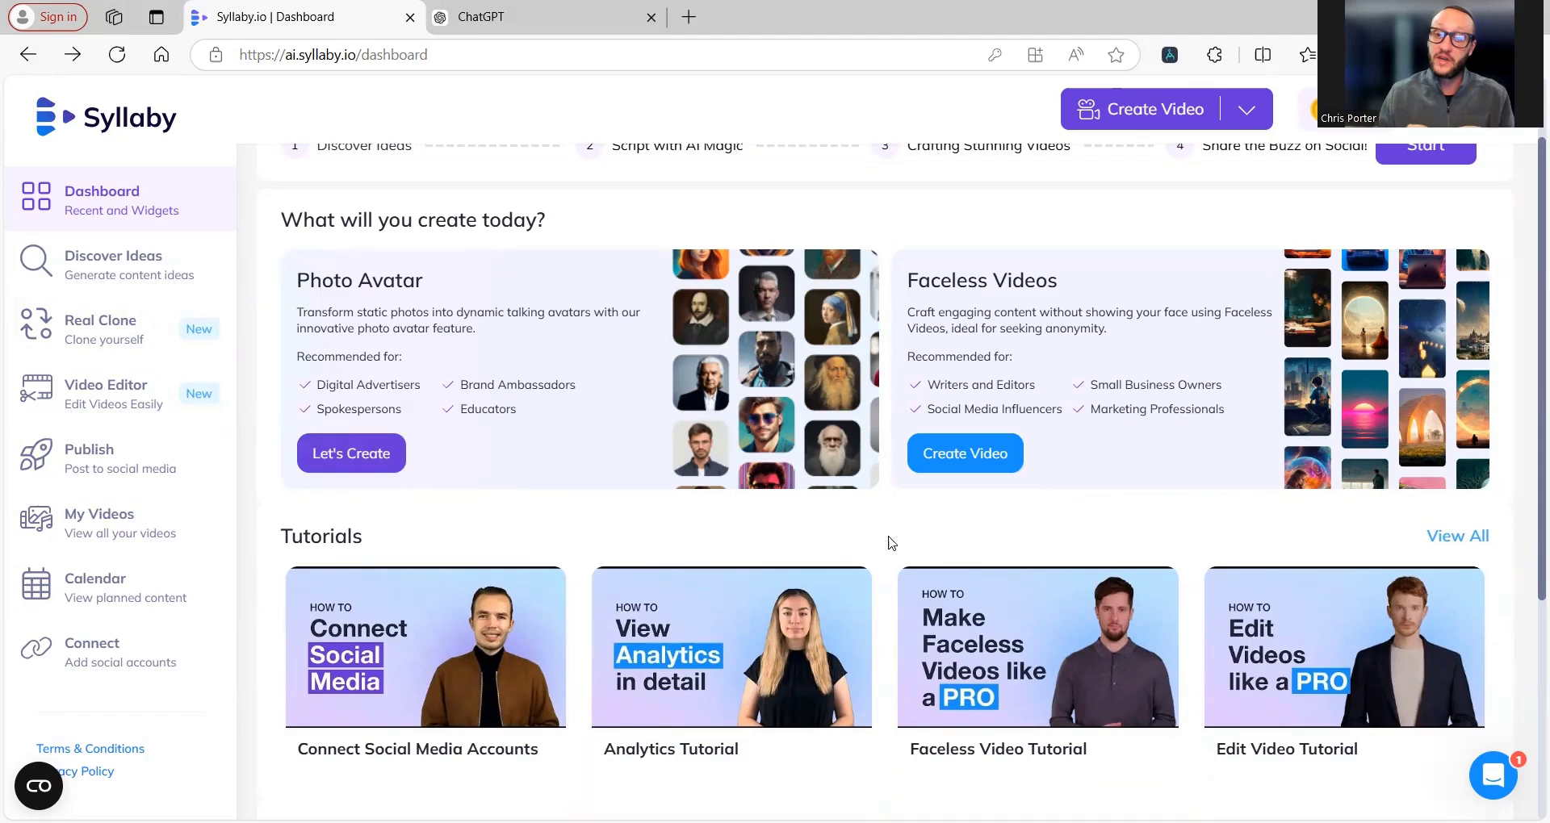
Start a new faceless video and browse the AI Visuals style carousel, showing more styles
click(984, 458)
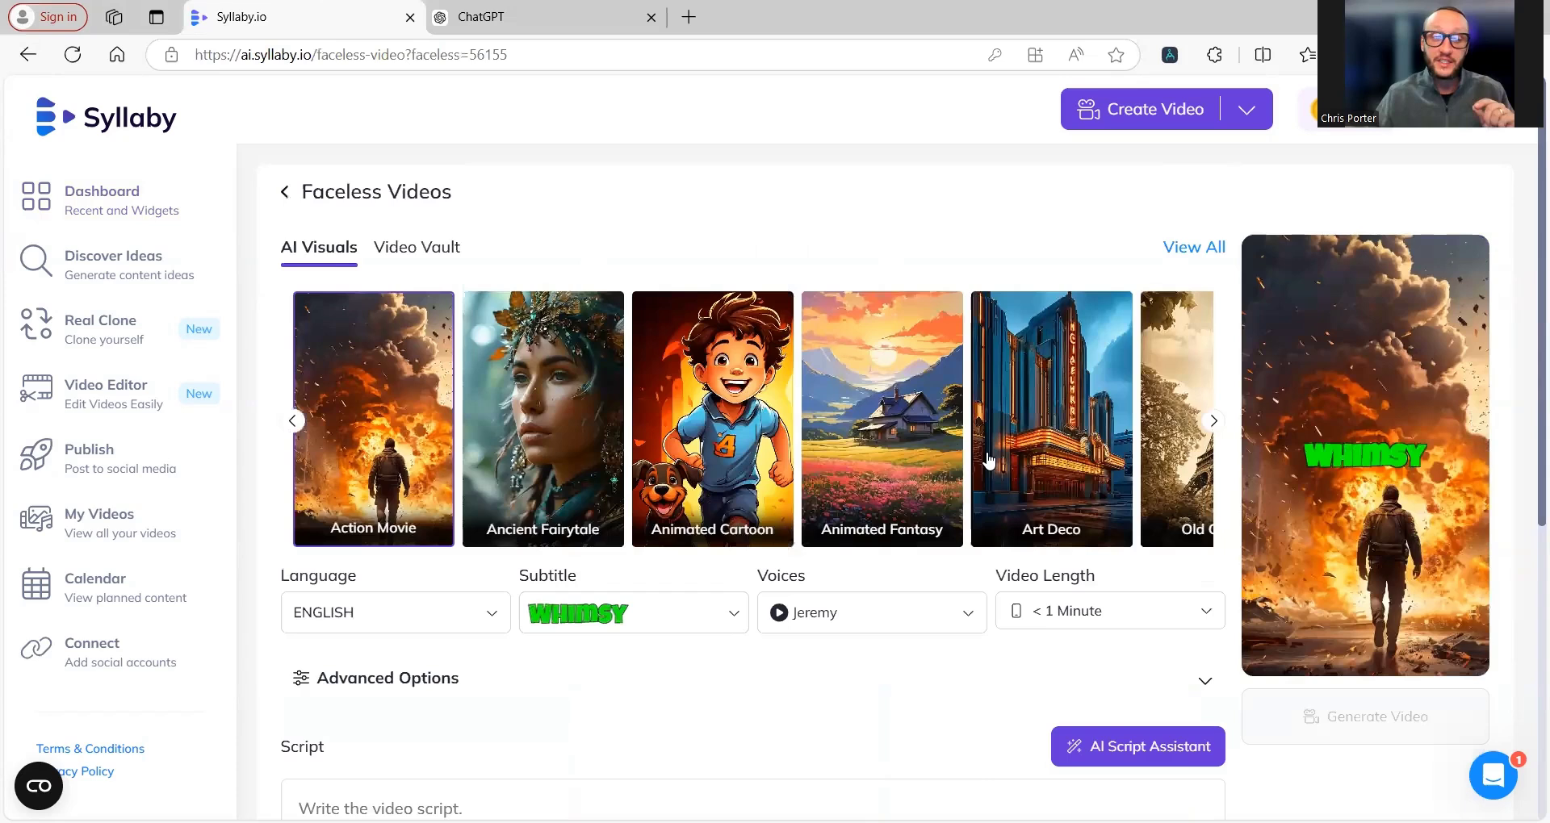
scroll(991, 460, down, 1)
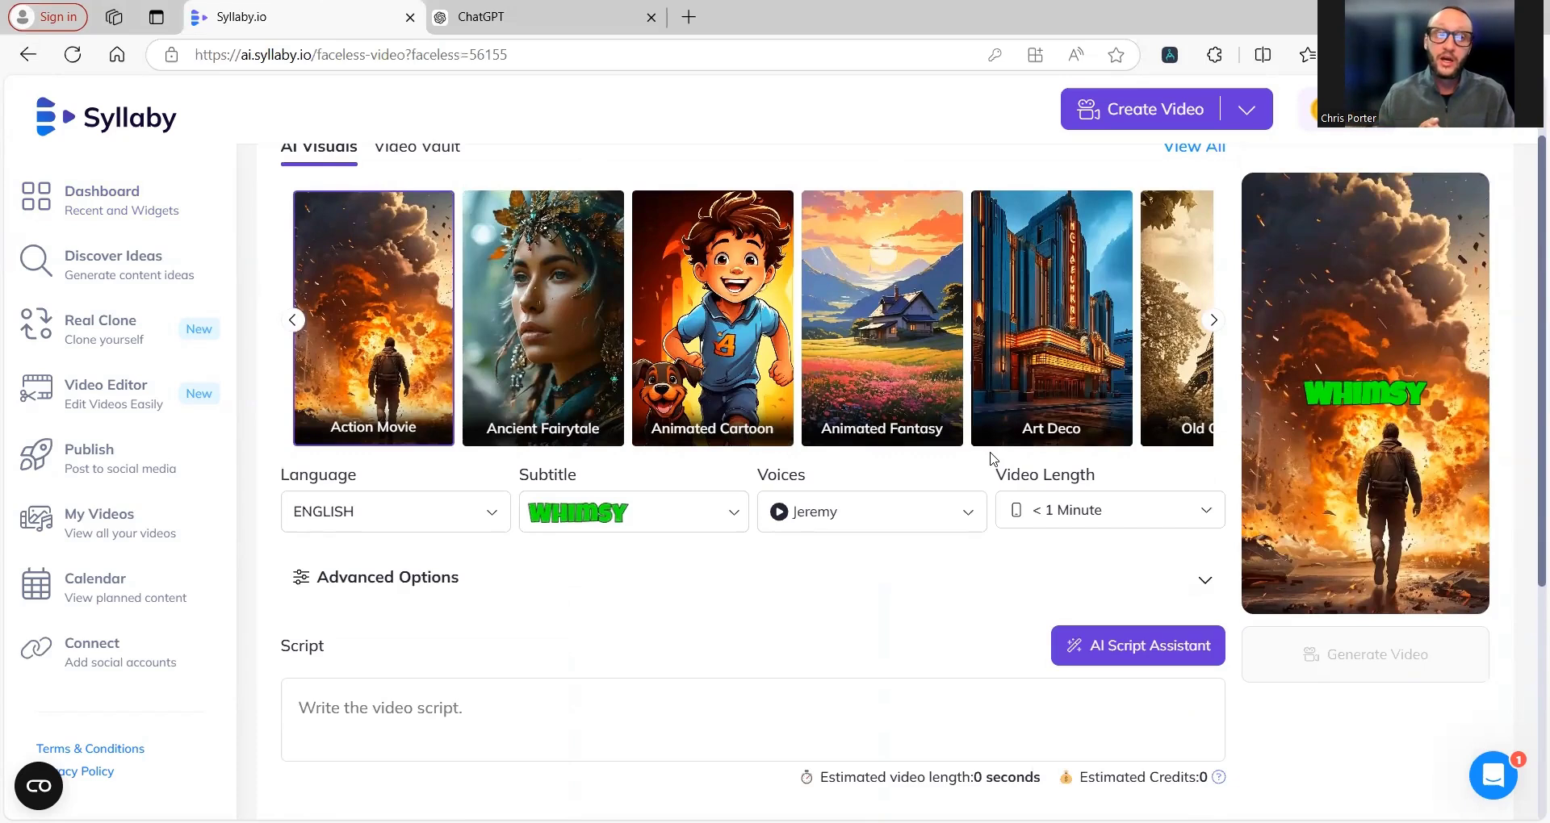
scroll(840, 551, down, 3)
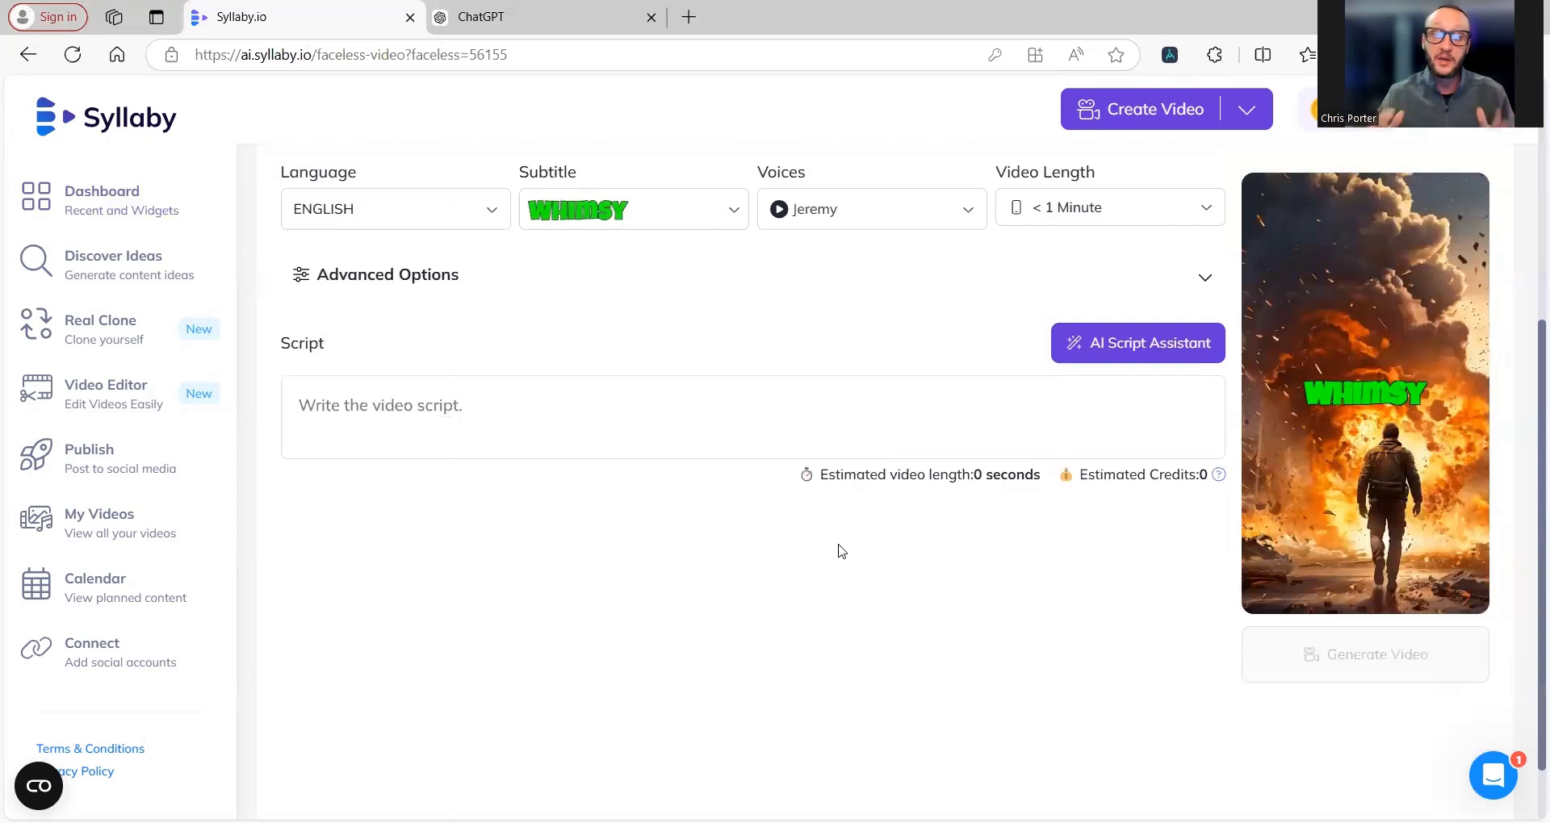
scroll(960, 547, up, 2)
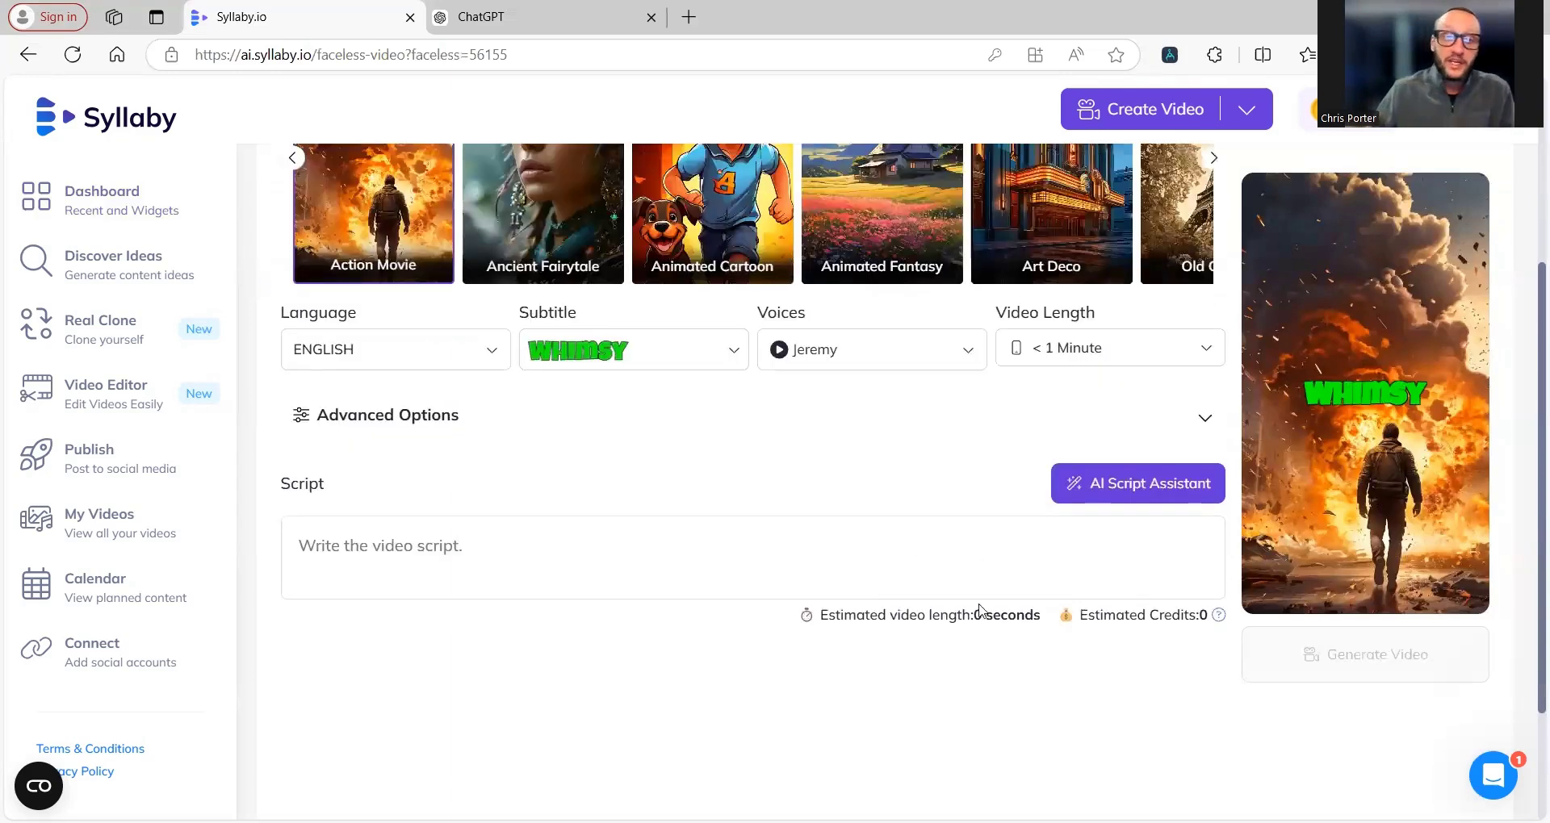
scroll(979, 611, up, 2)
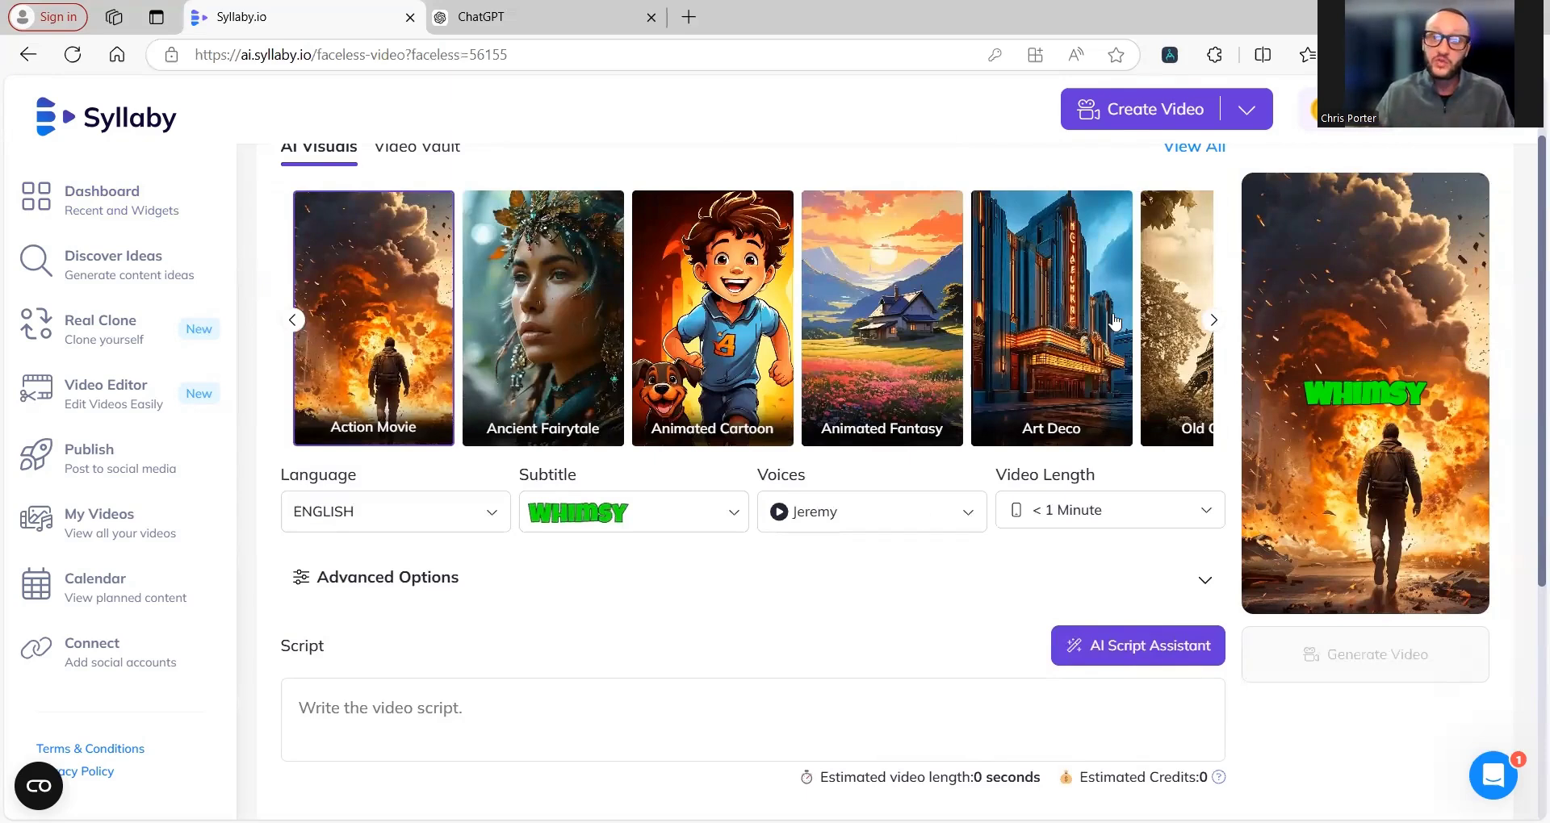
click(1215, 333)
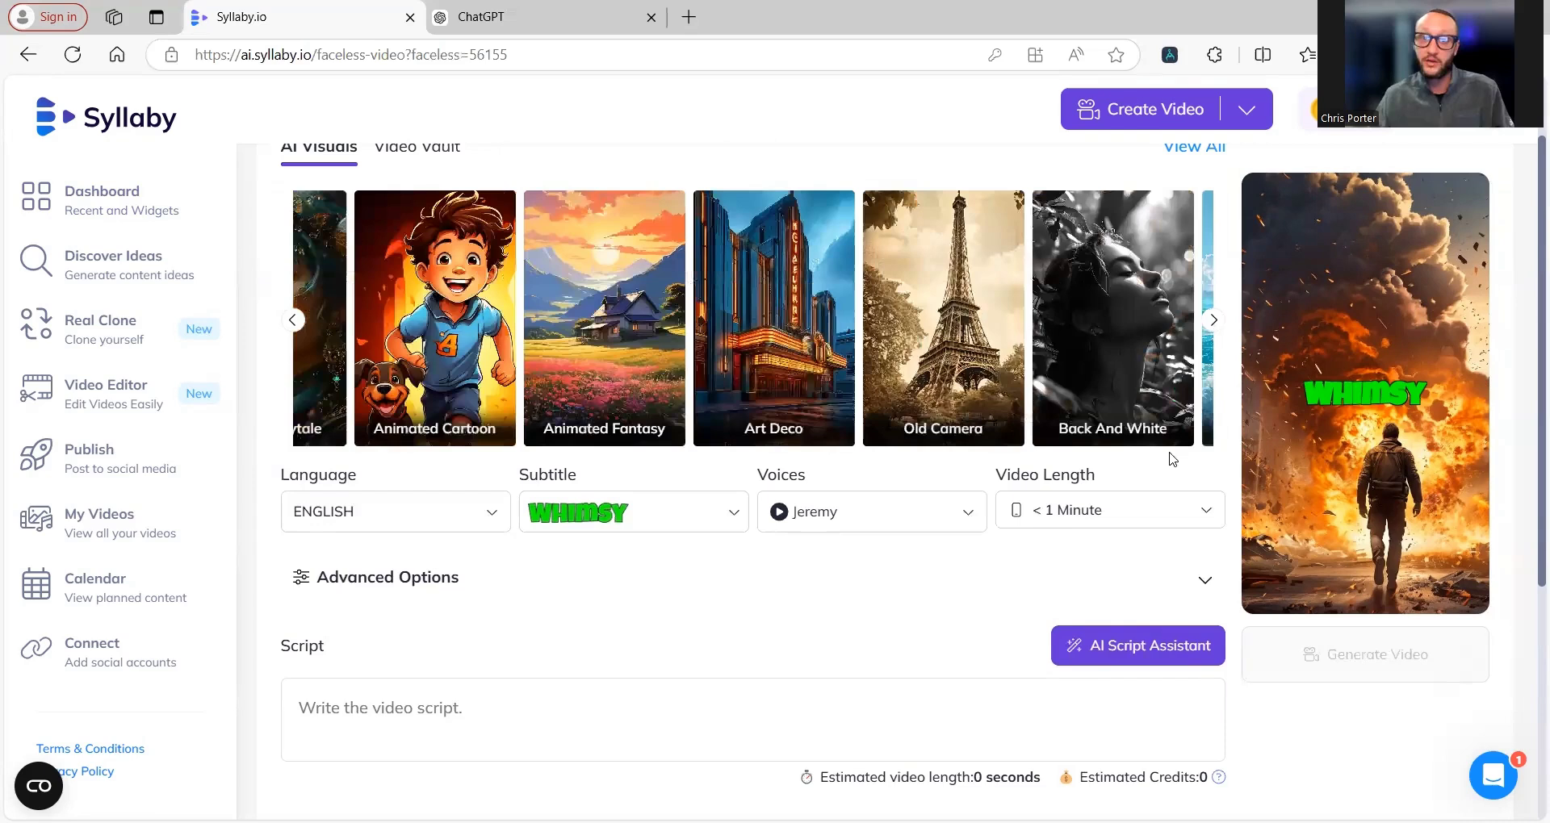
scroll(708, 593, down, 1)
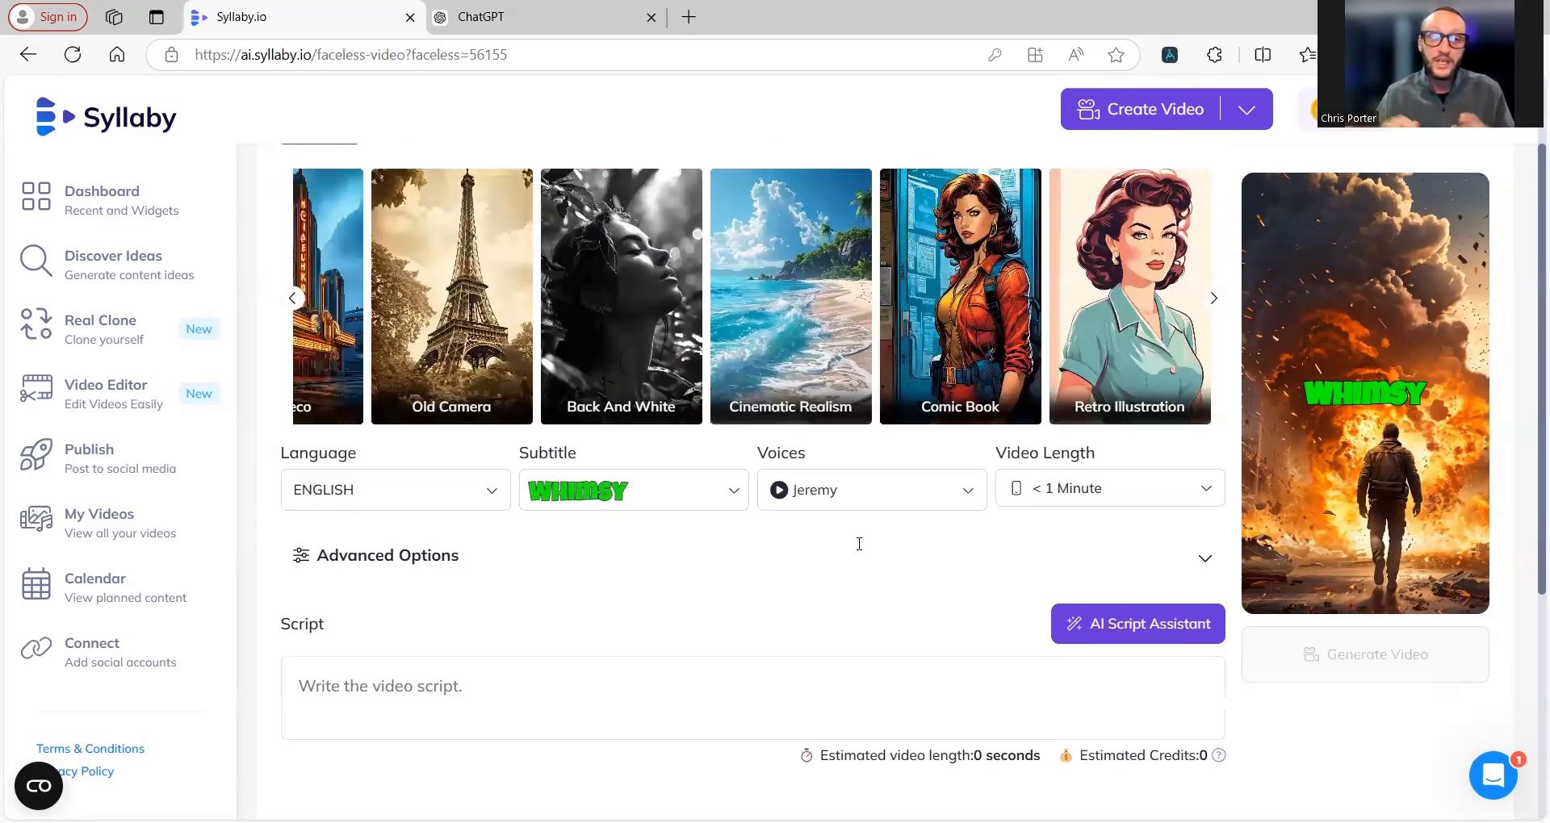
scroll(859, 543, down, 2)
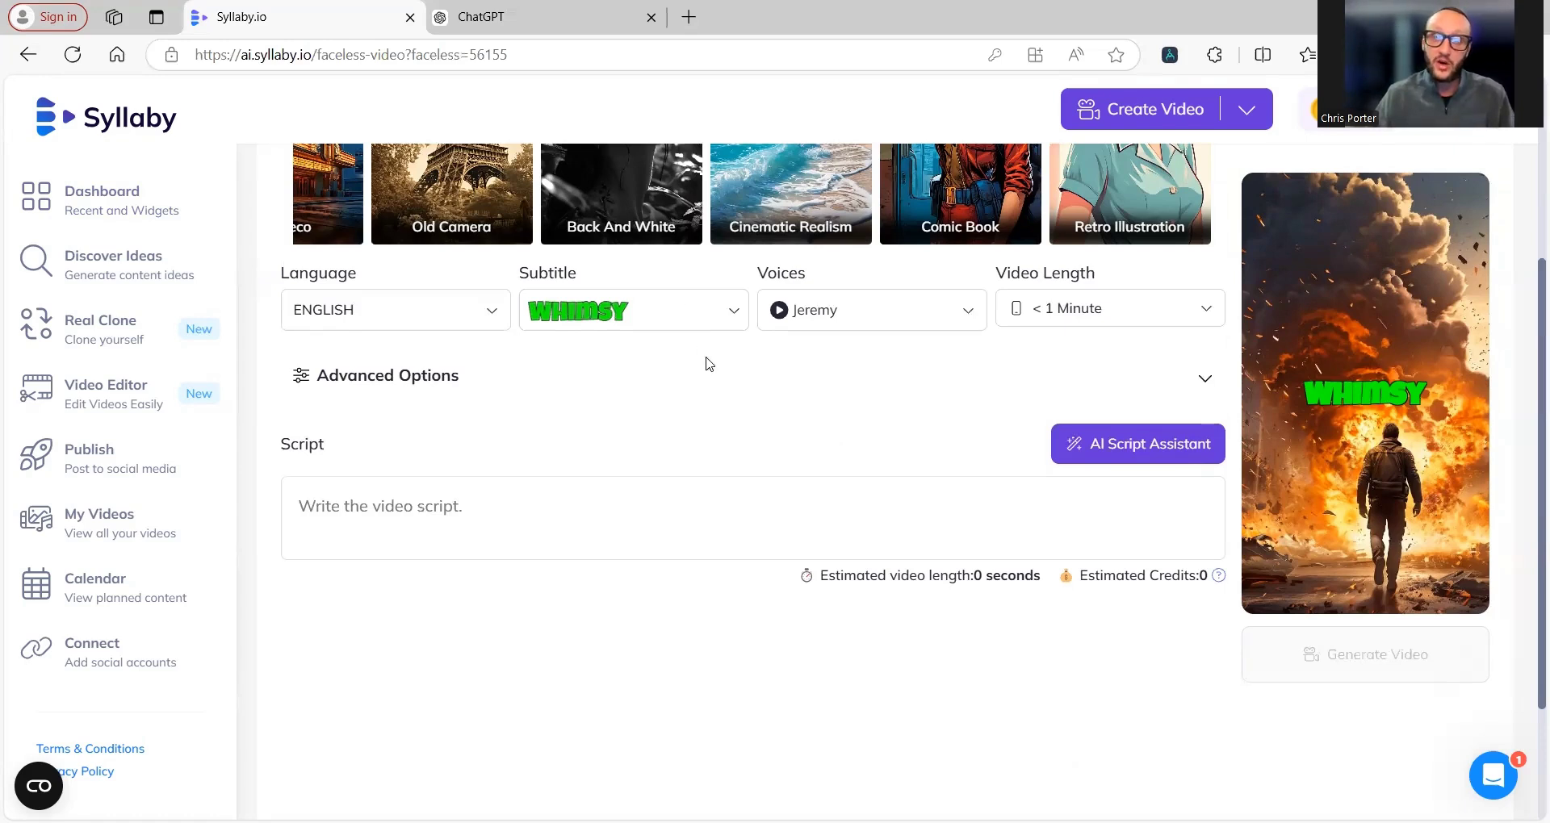
Bring up the AI Script Assistant prompt
click(1103, 457)
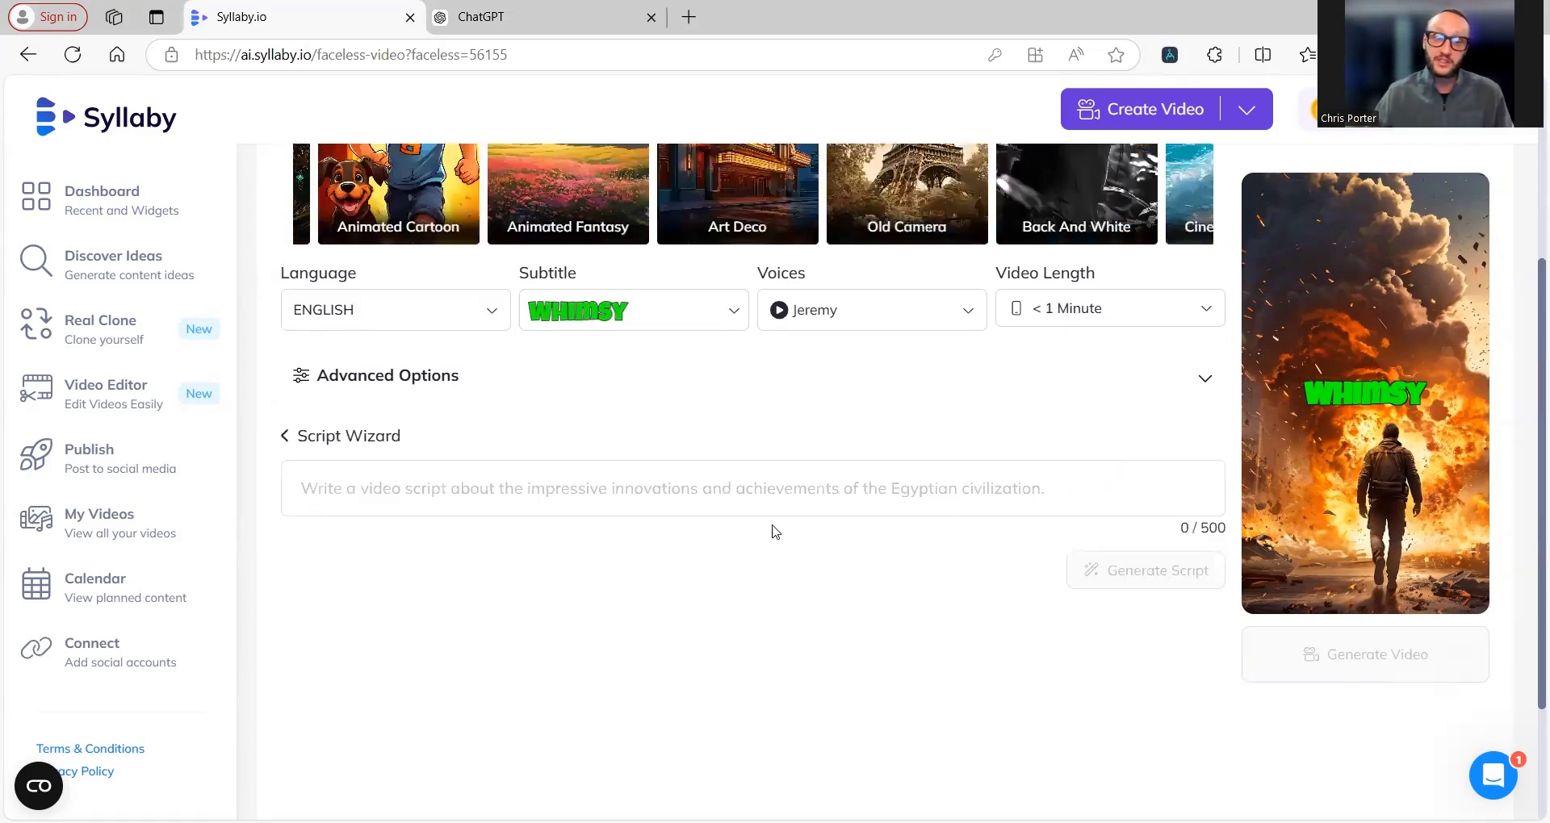
scroll(714, 266, up, 2)
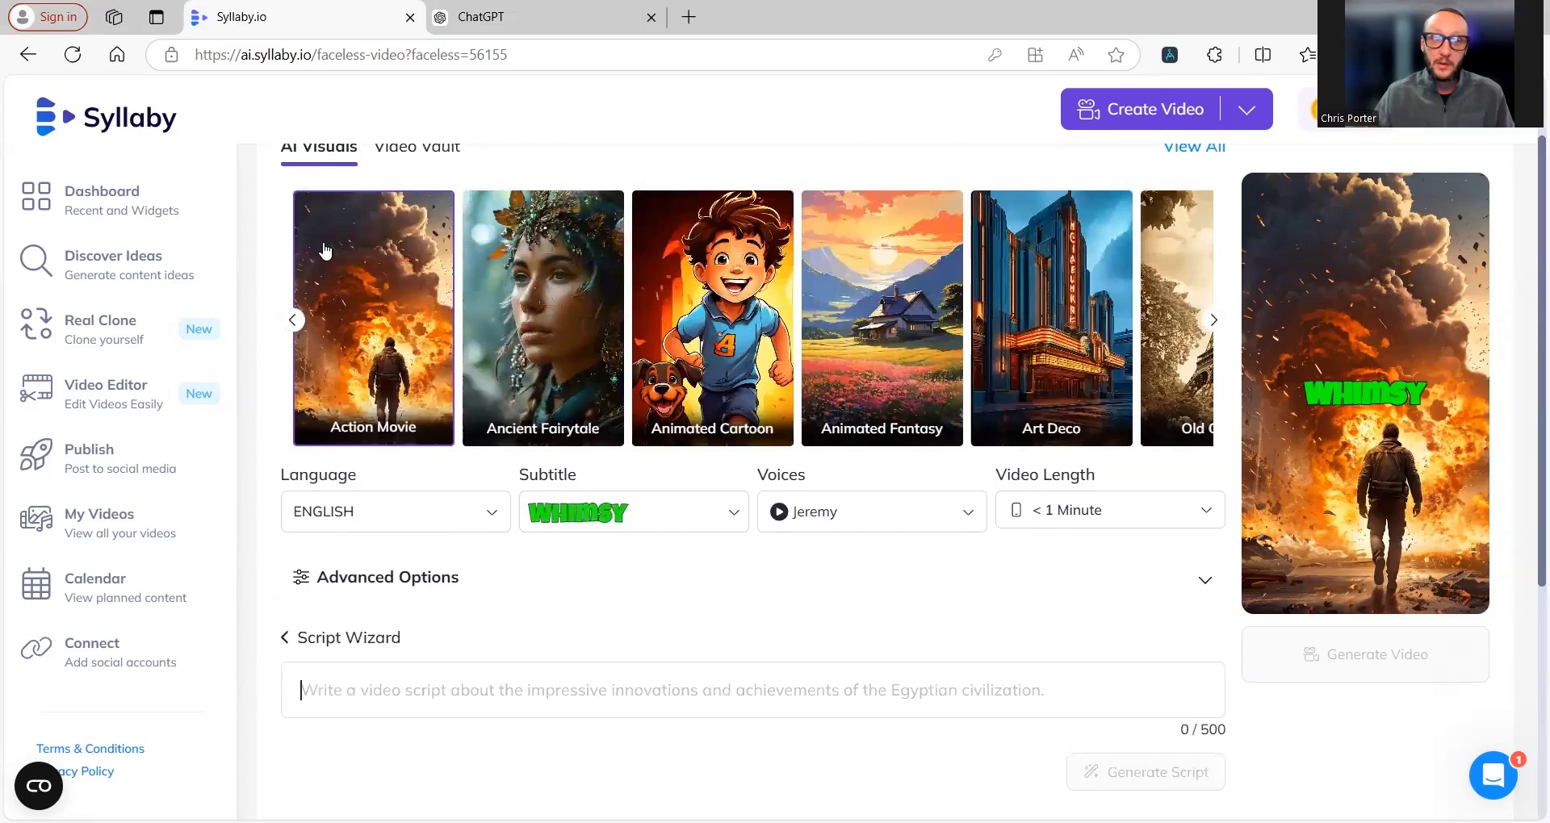
scroll(729, 296, up, 2)
Advance through the visual styles and select Futuristic Sci-Fi
click(1214, 422)
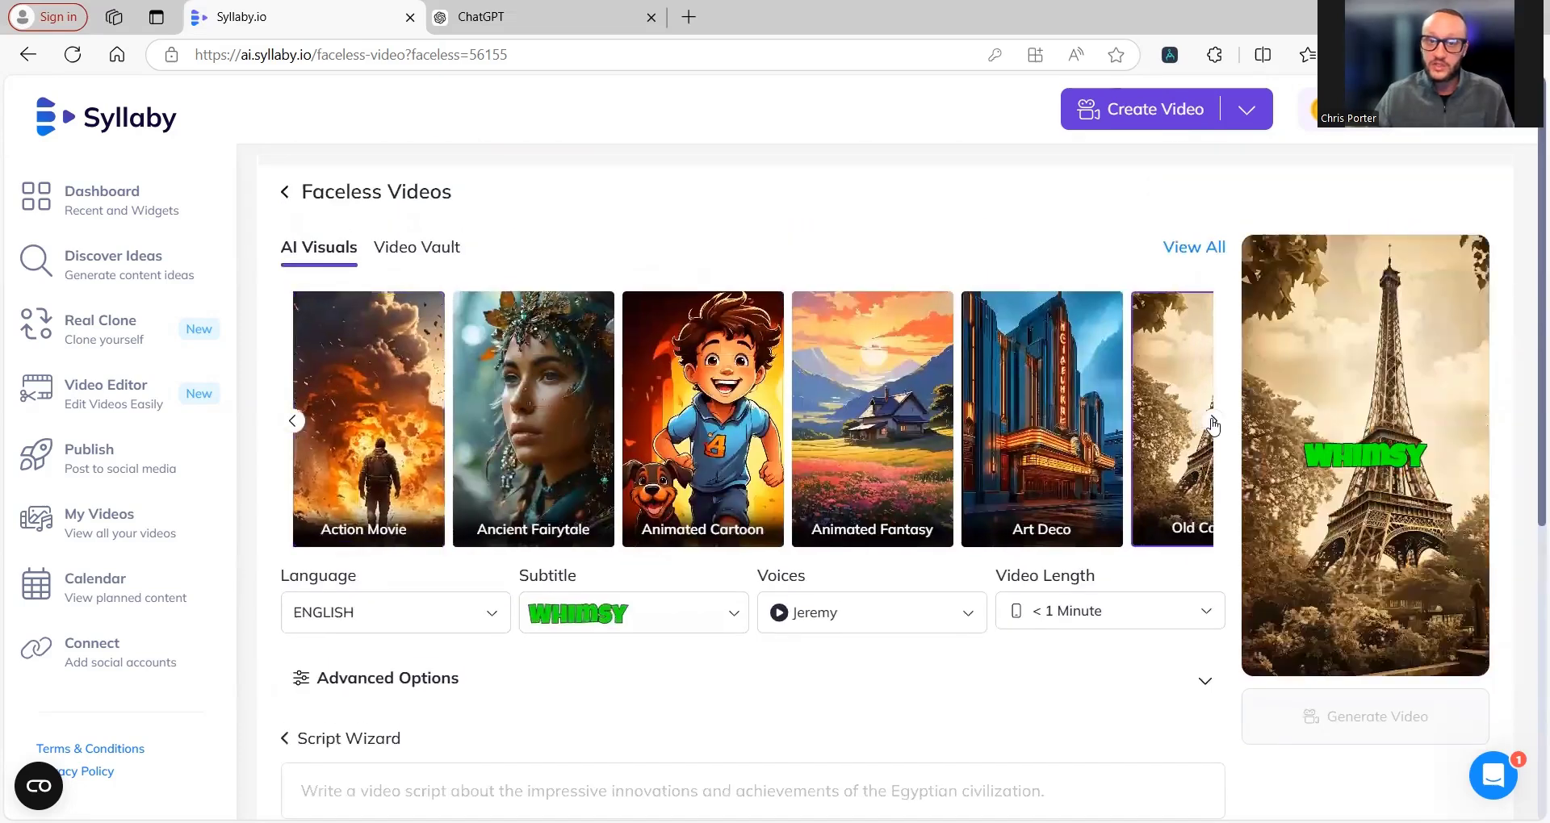
click(1214, 421)
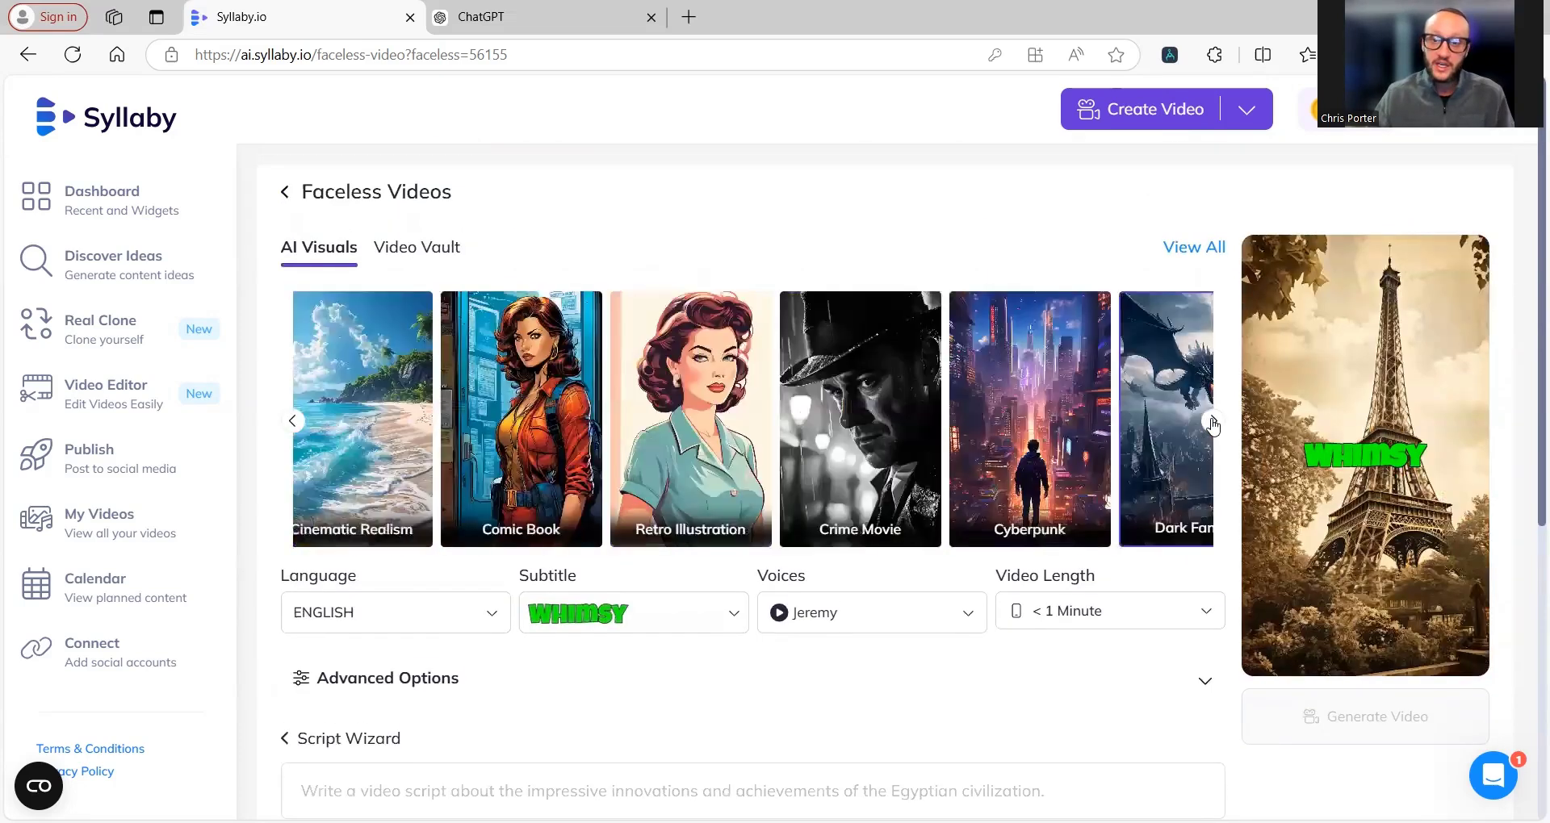
click(1214, 422)
click(1213, 426)
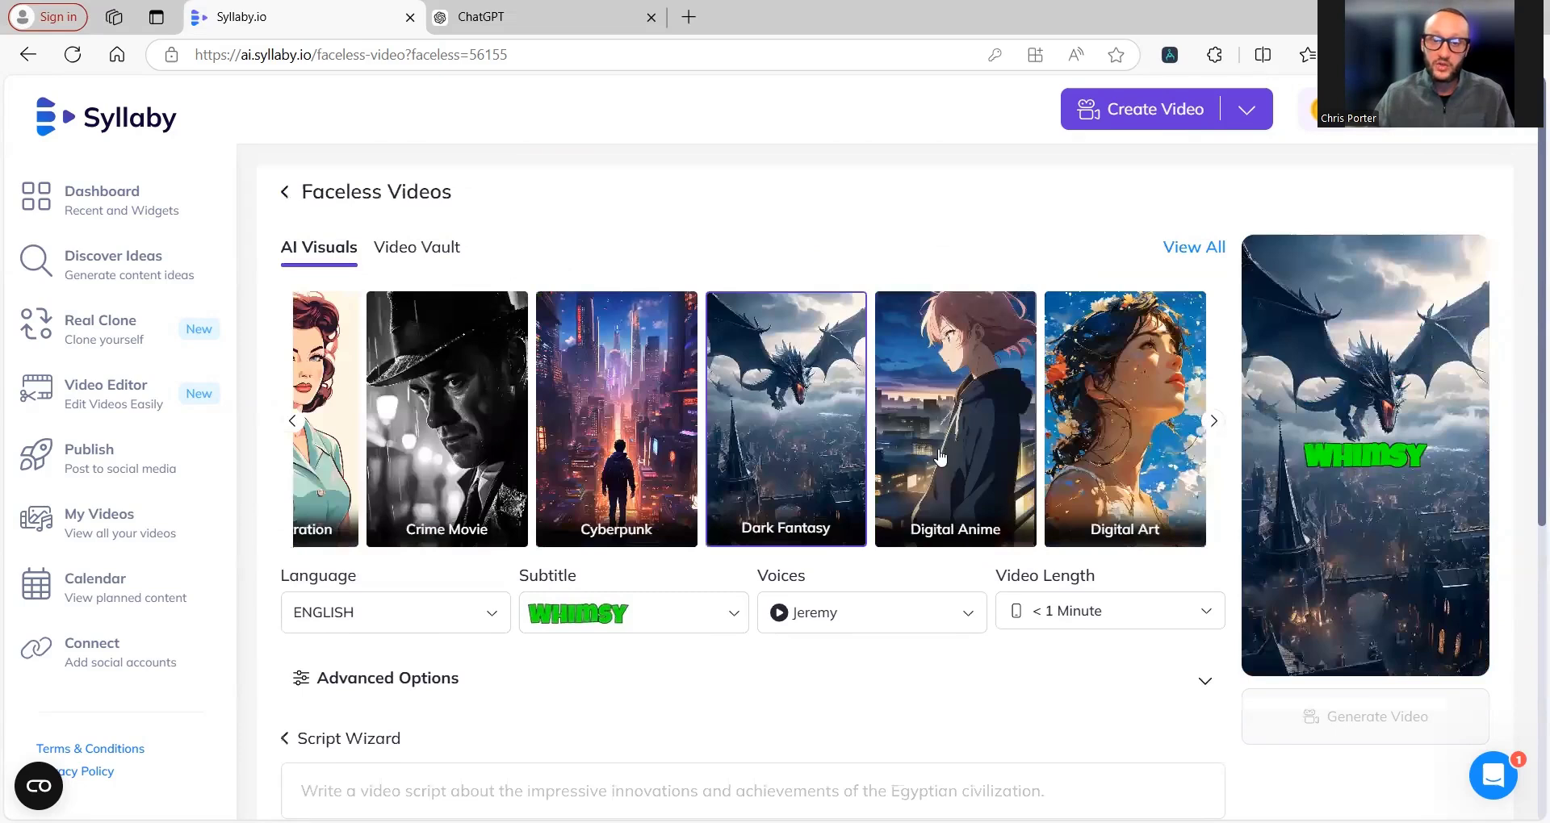
scroll(751, 323, down, 1)
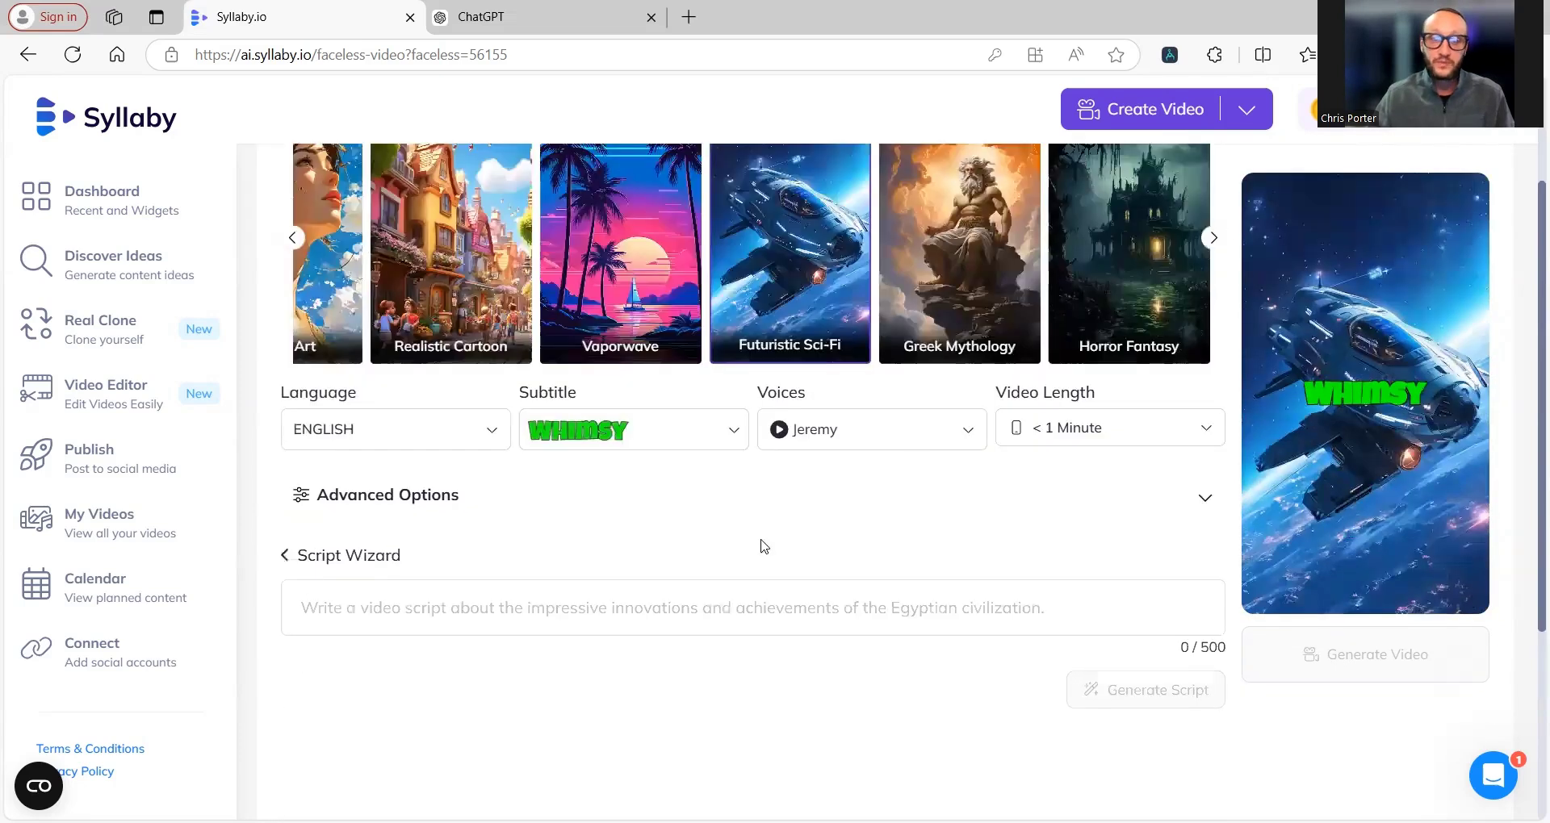
Listen to a British narrator voice sample and expand the advanced video options
click(807, 536)
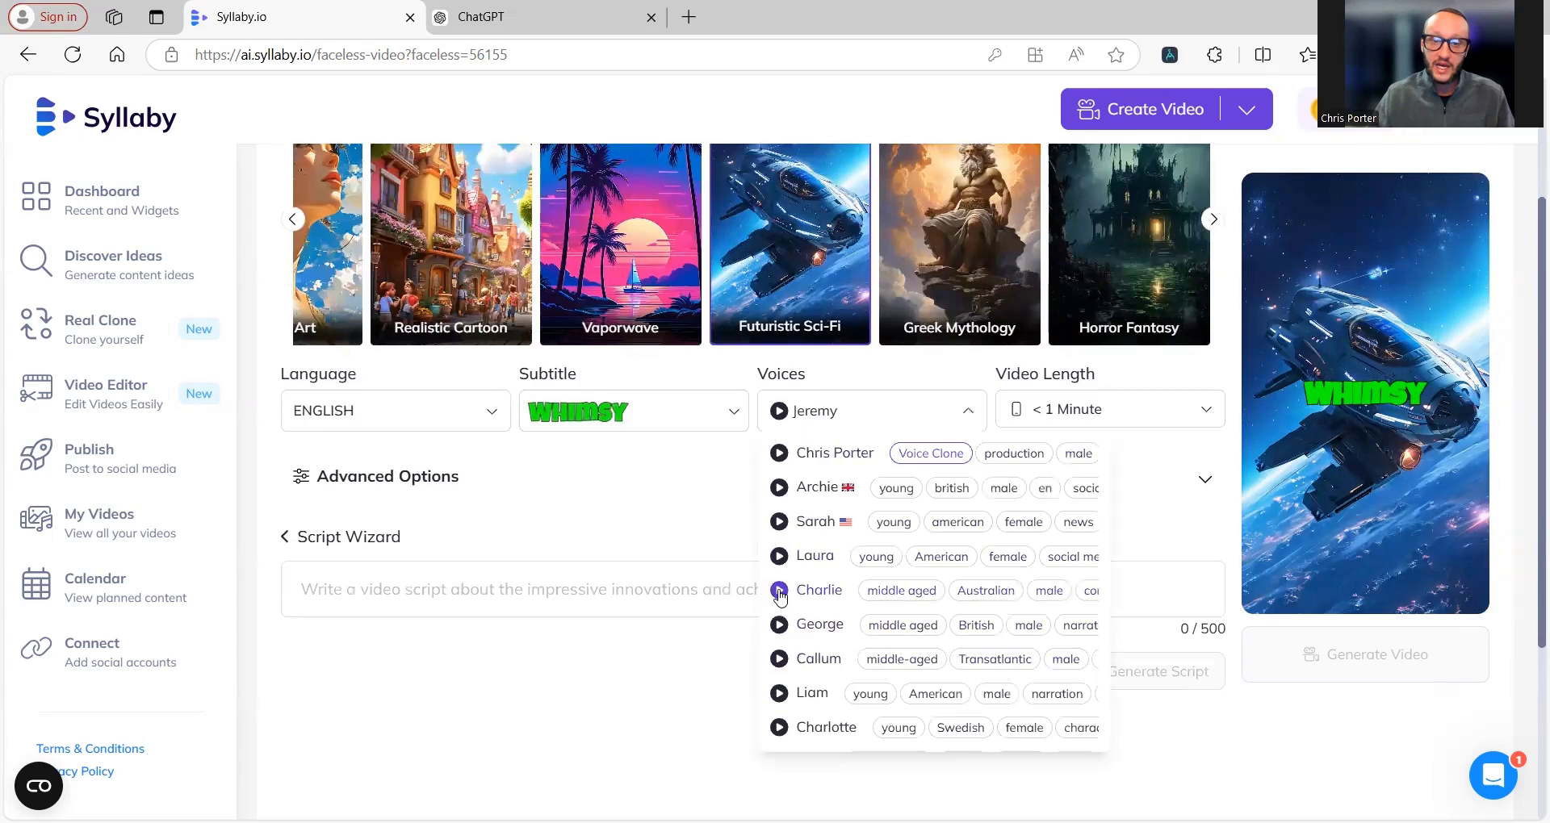
click(778, 628)
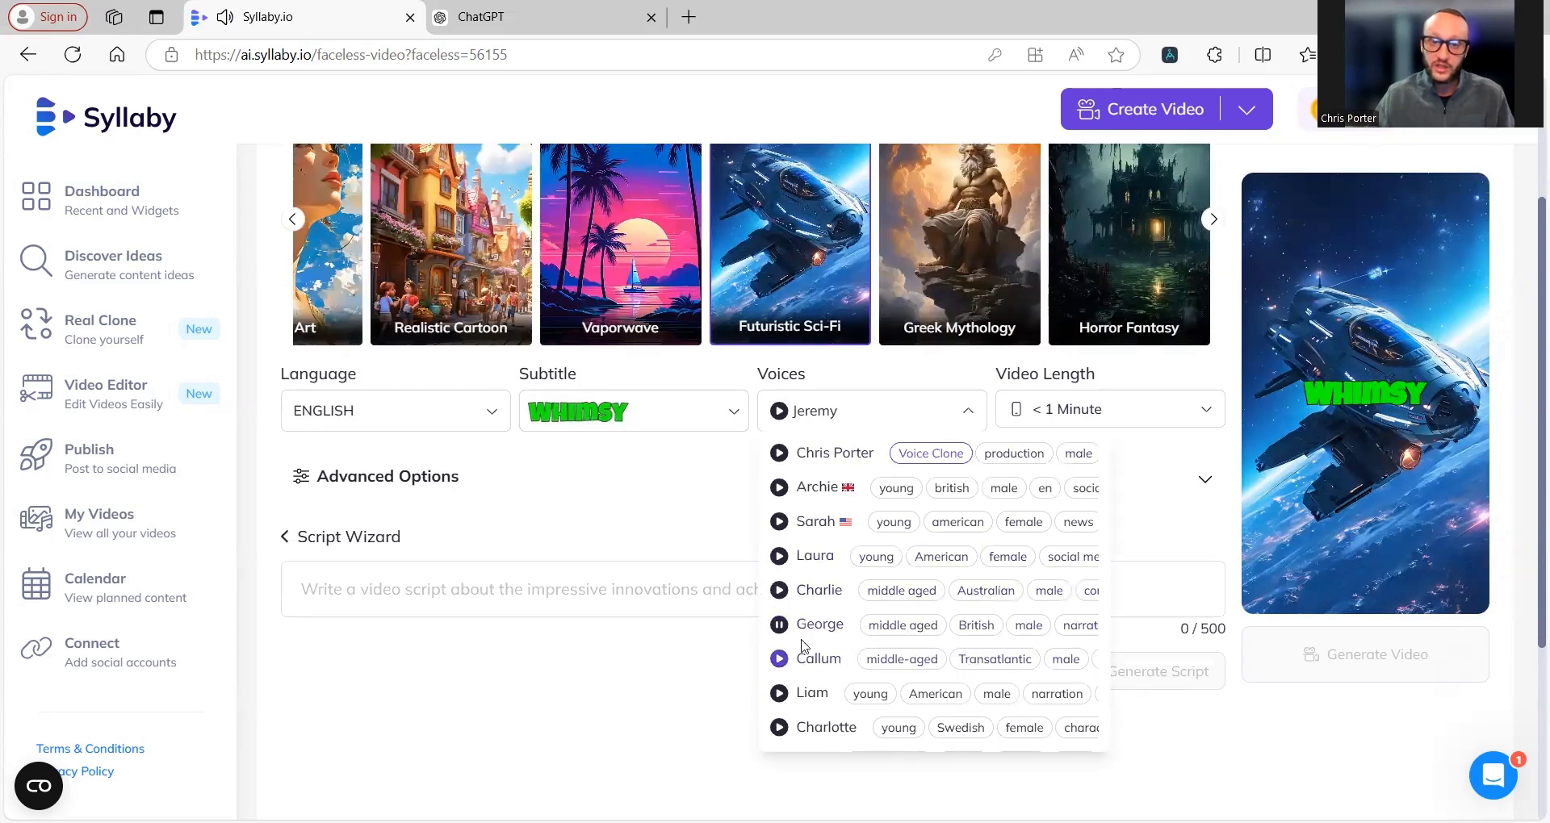
click(631, 482)
Set the subtitle style to Jolly after briefly trying Alloy
click(688, 420)
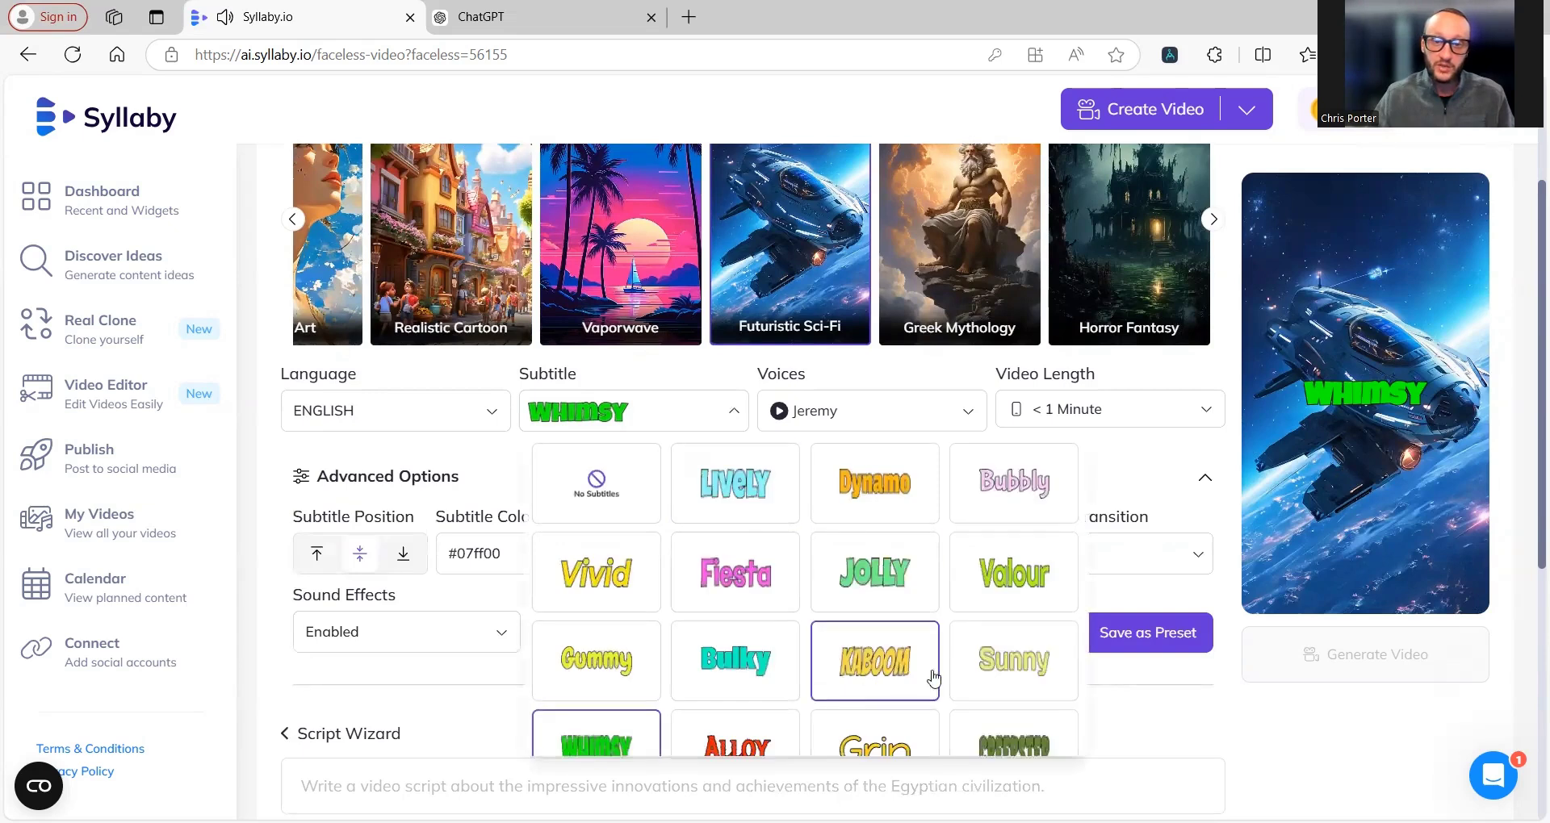
scroll(888, 629, down, 2)
click(736, 618)
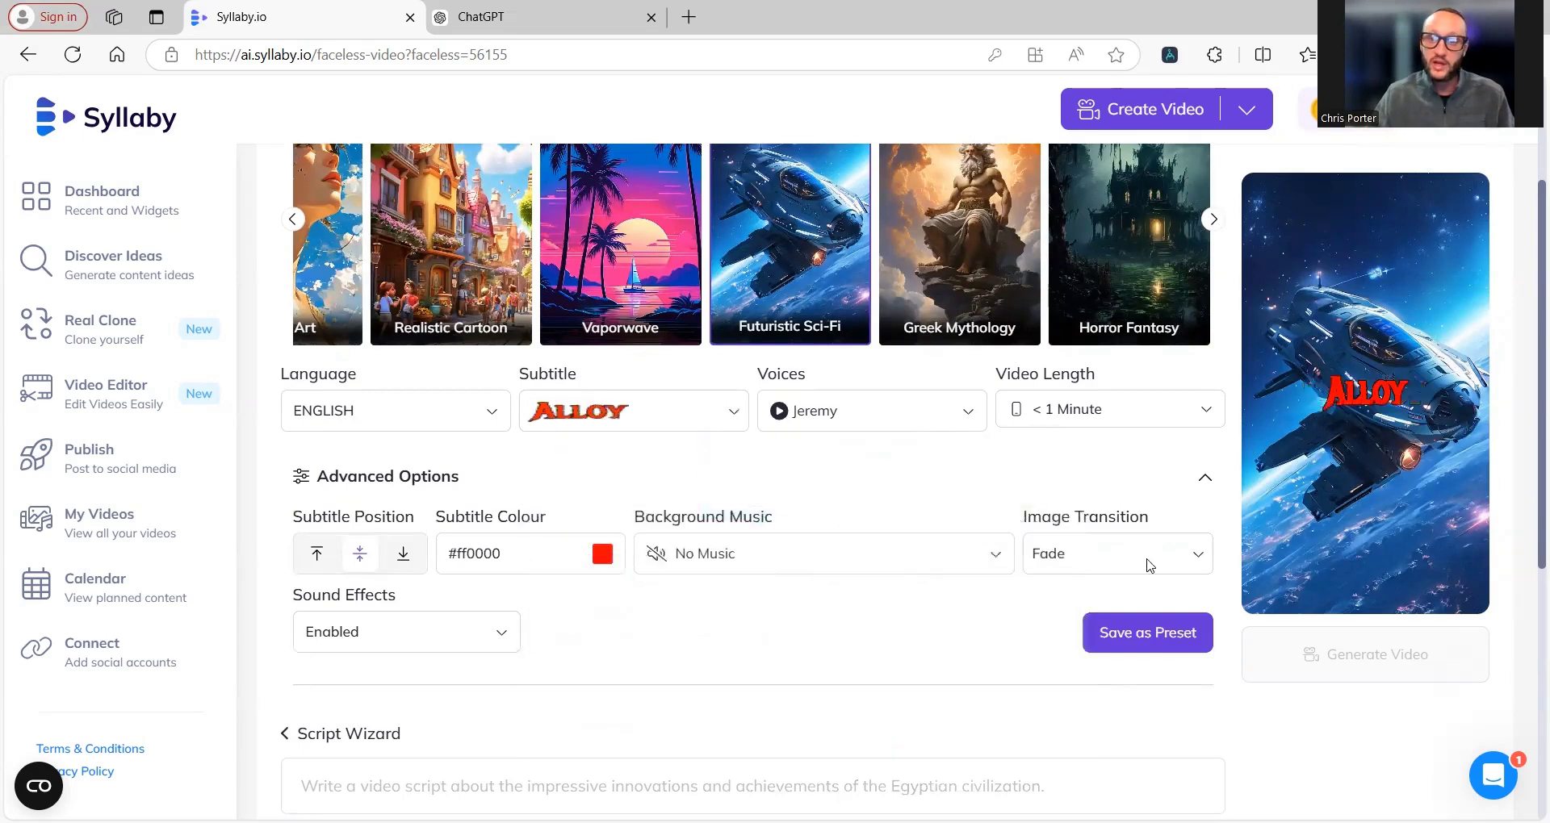
click(649, 430)
scroll(864, 533, up, 1)
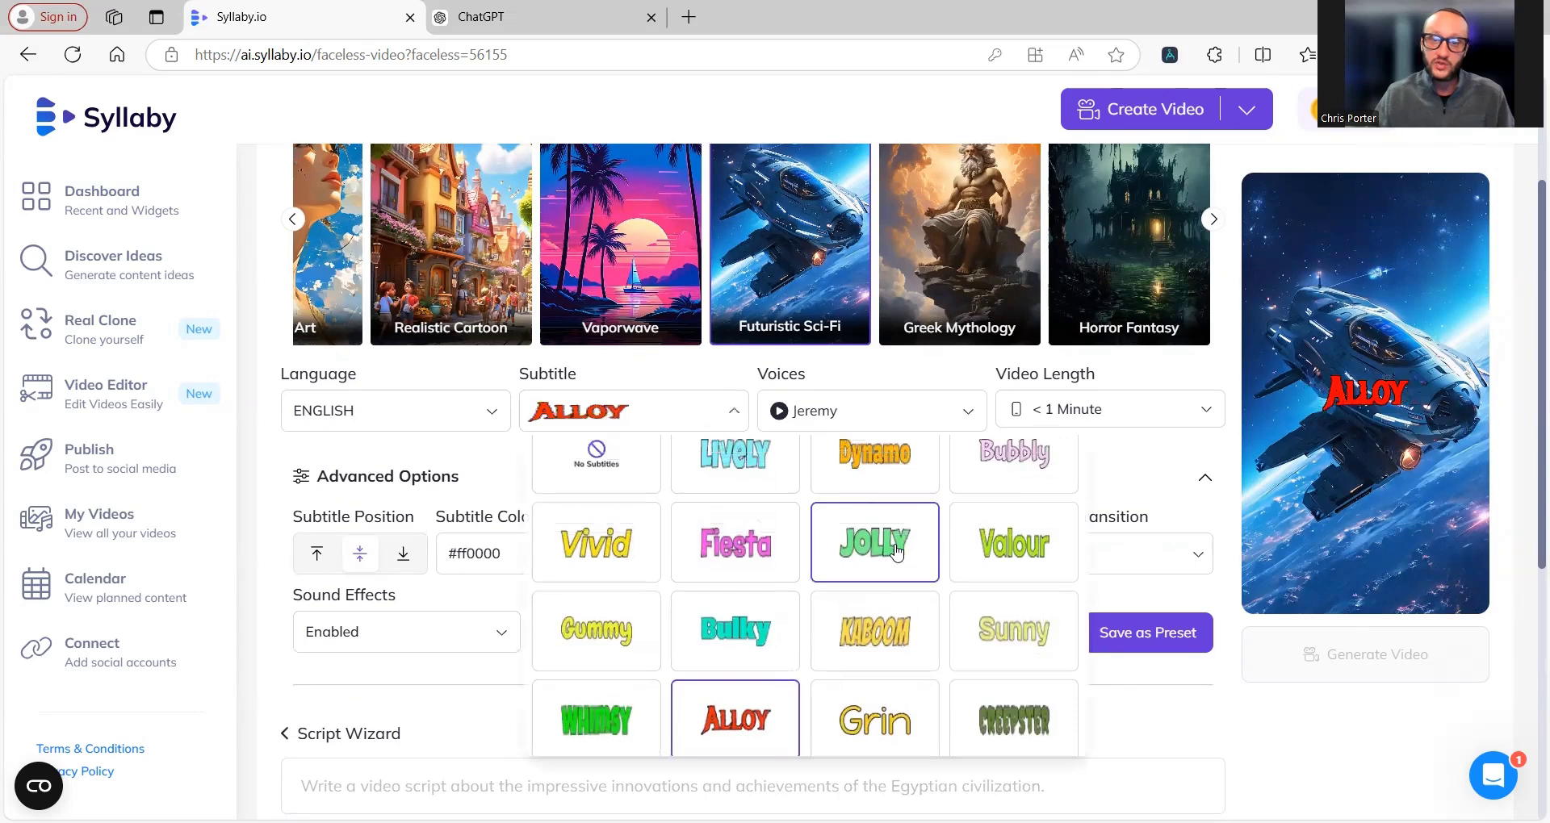
click(864, 542)
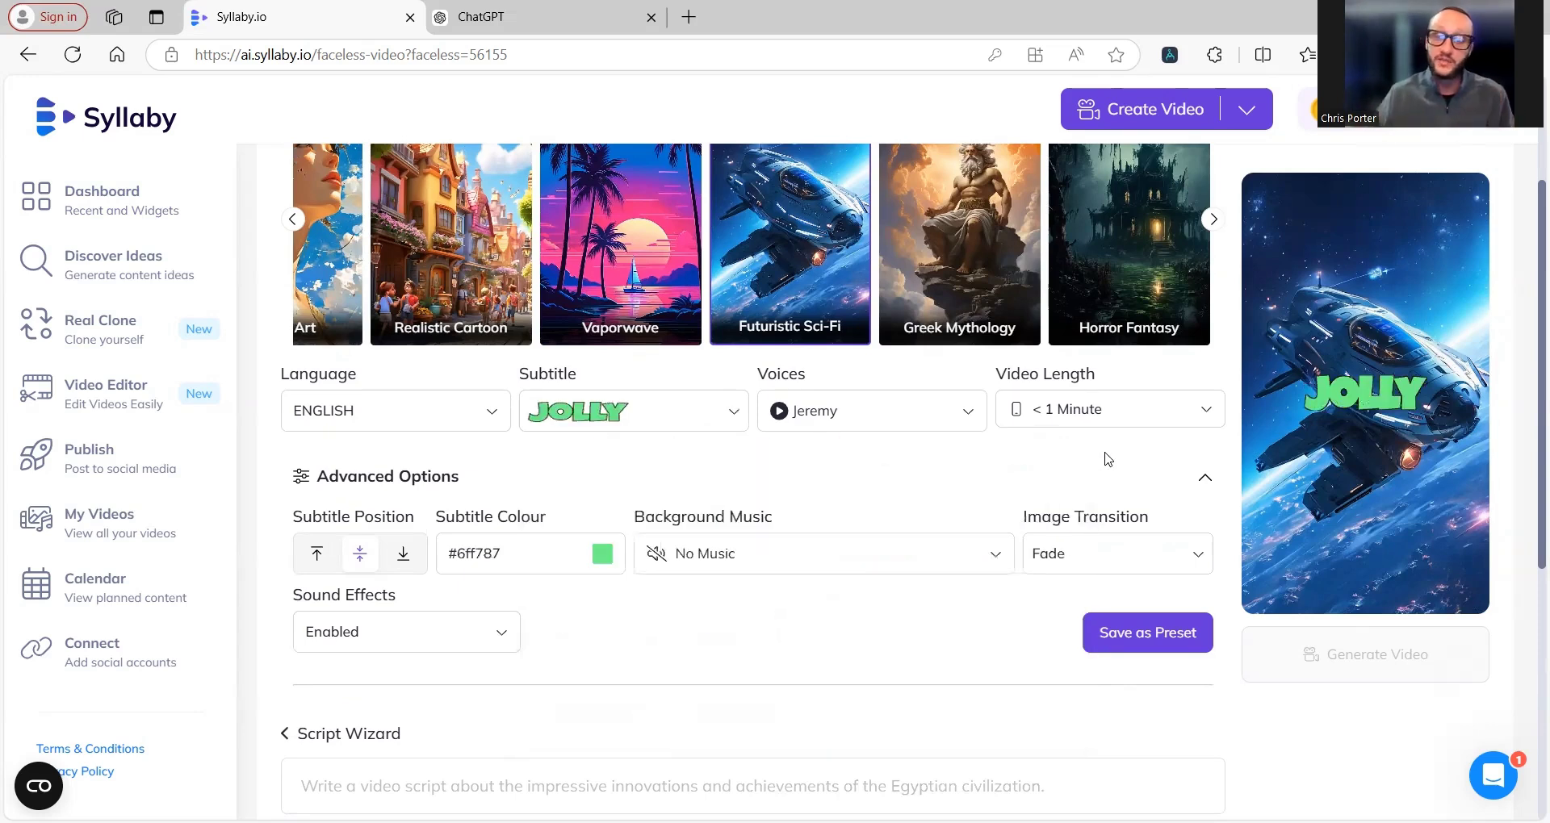
scroll(1117, 442, down, 1)
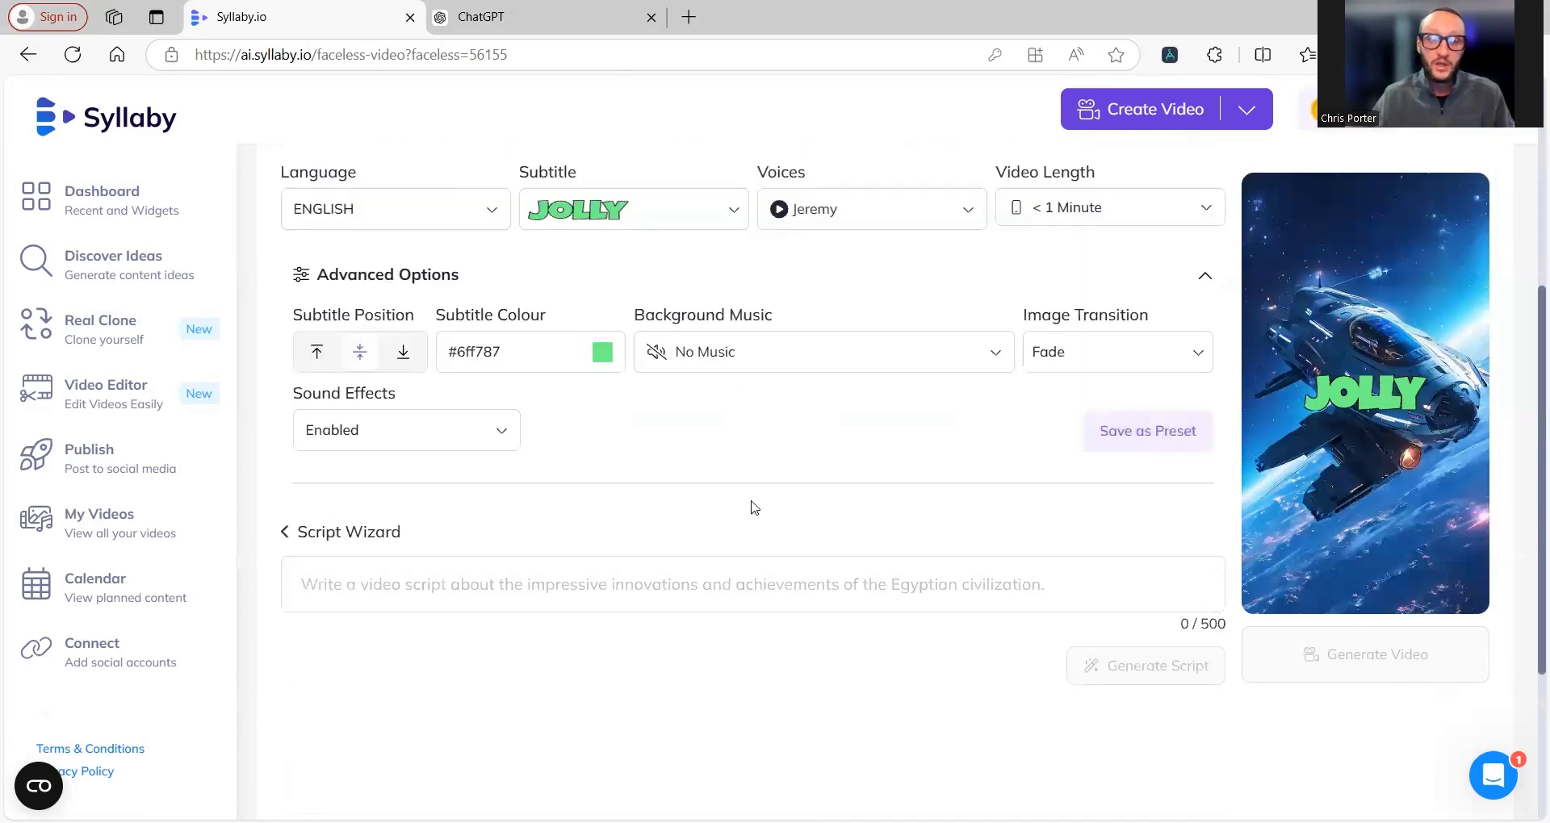
Prompt for a 30-second video on AI and automation taking over business workflows and generate the script
scroll(750, 505, down, 1)
scroll(536, 567, down, 1)
click(471, 477)
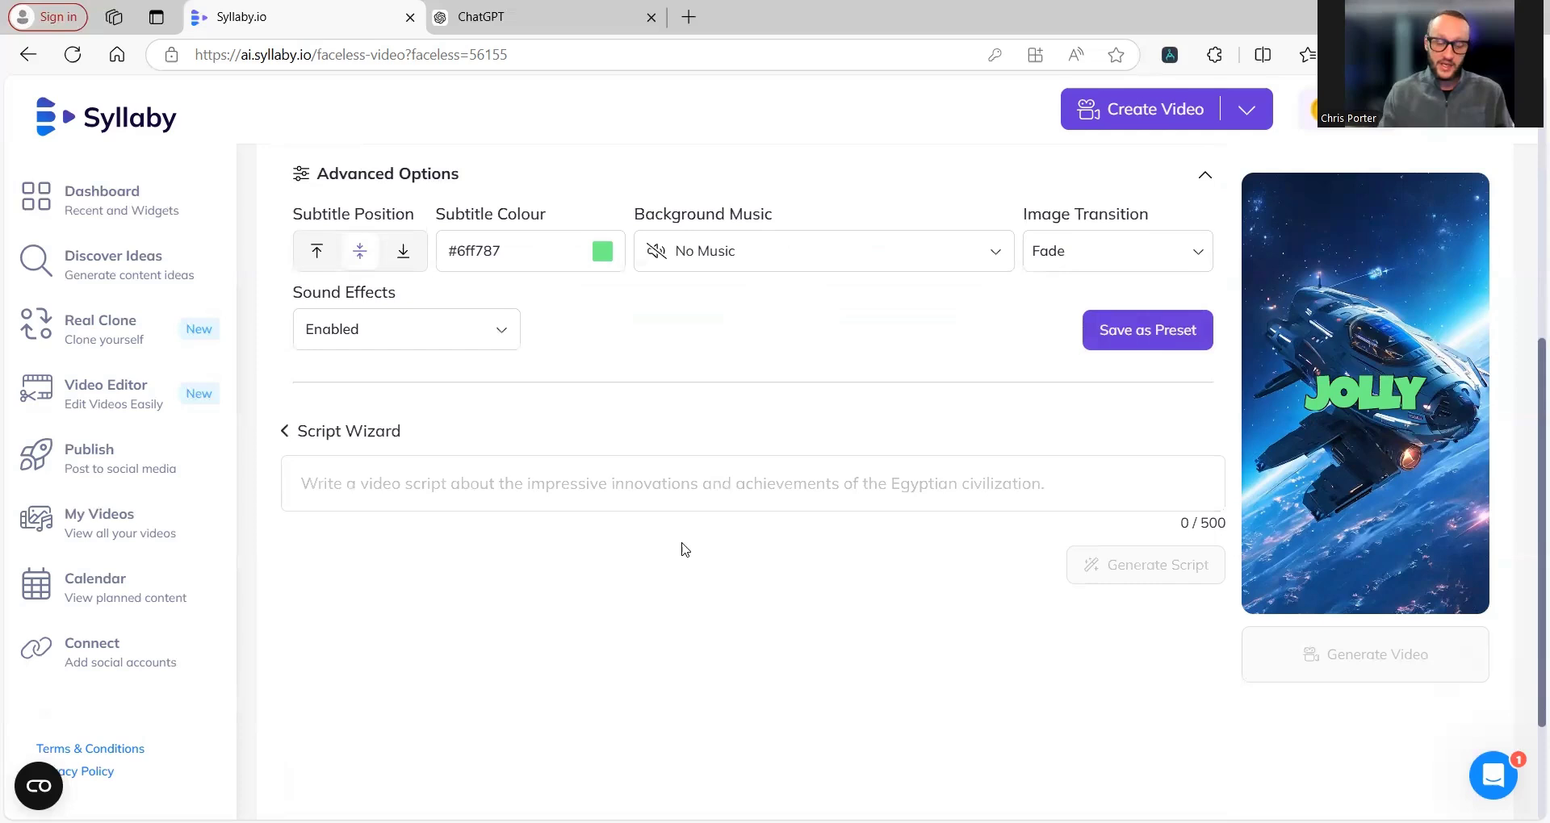
text(Create me a 30 se)
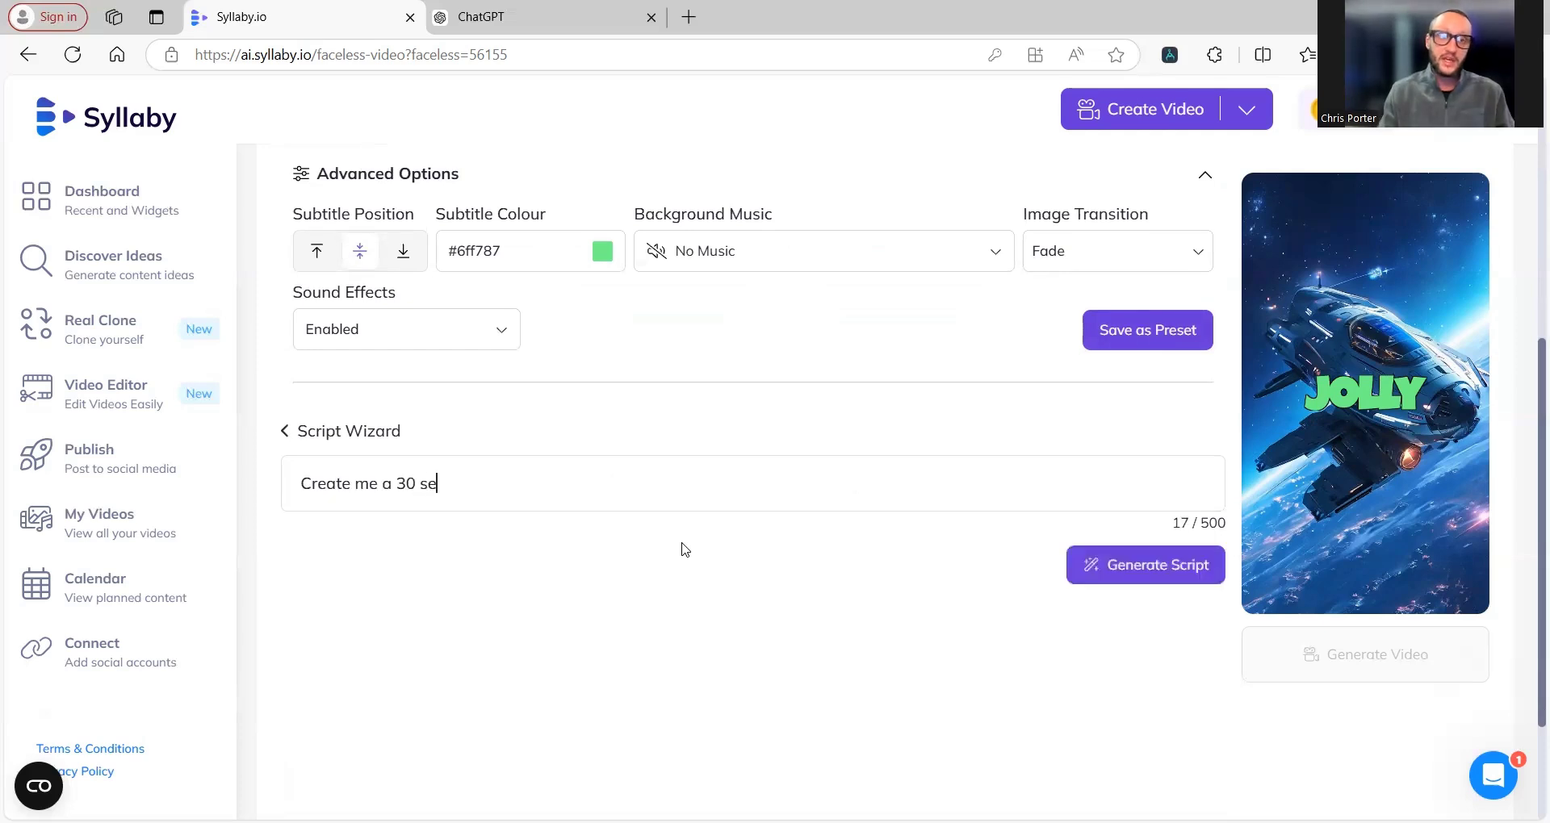
text(cond video )
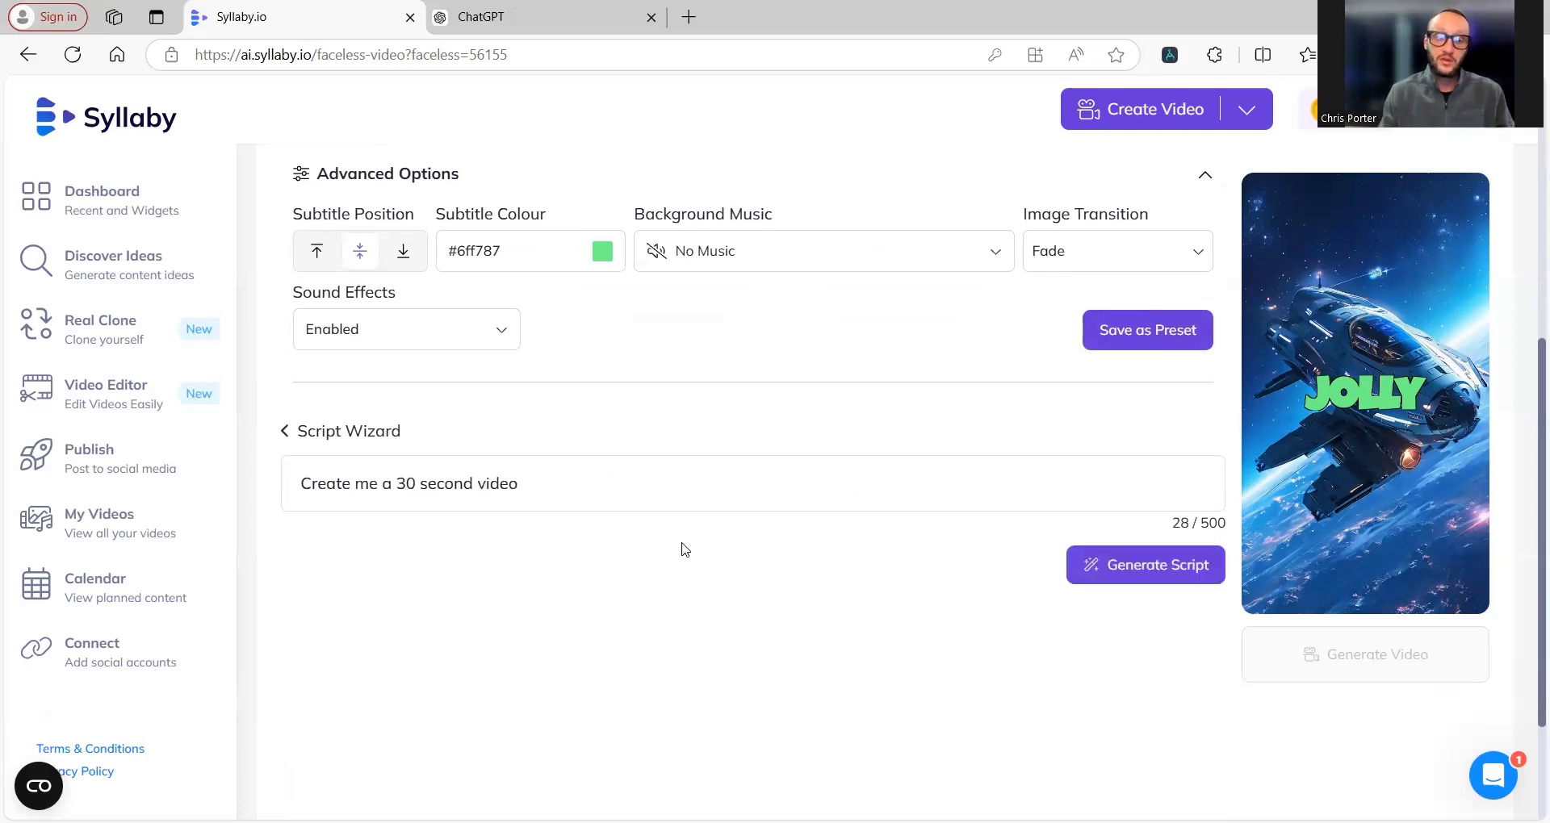
text(on how ai and)
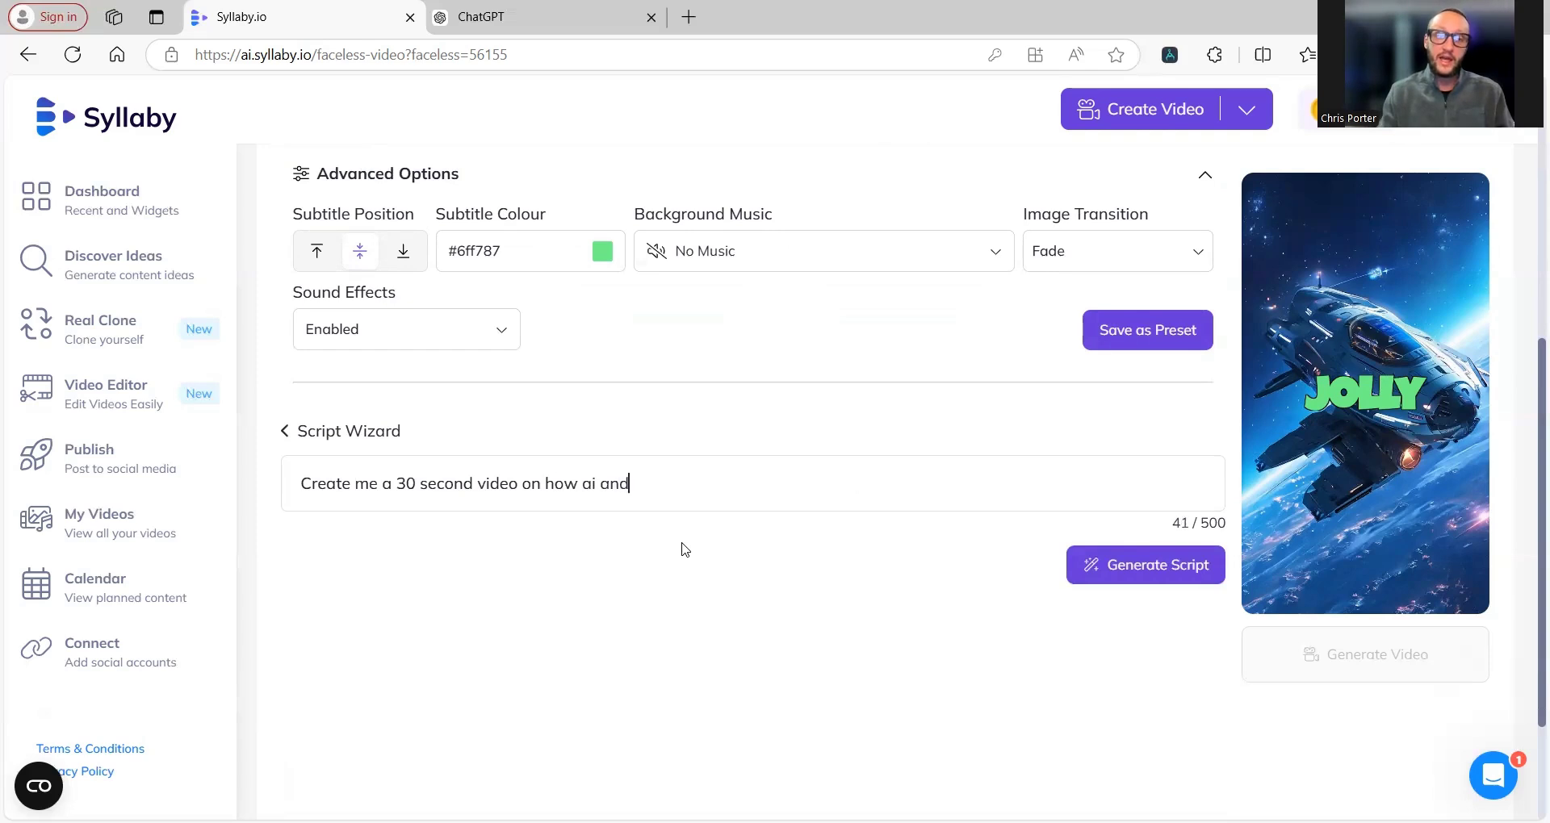
text( automation are ta)
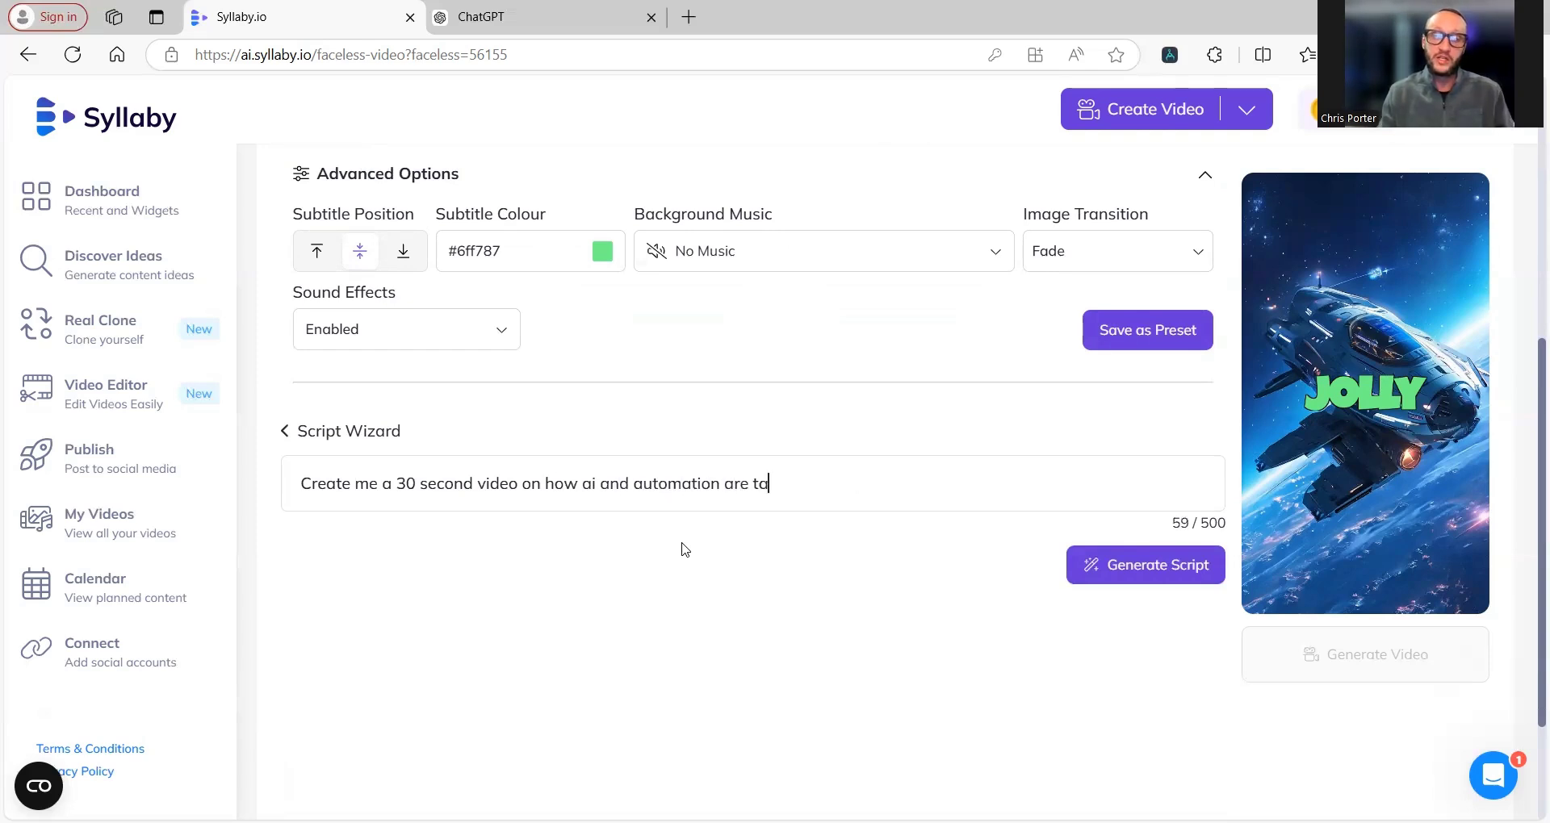
text(king over the busine)
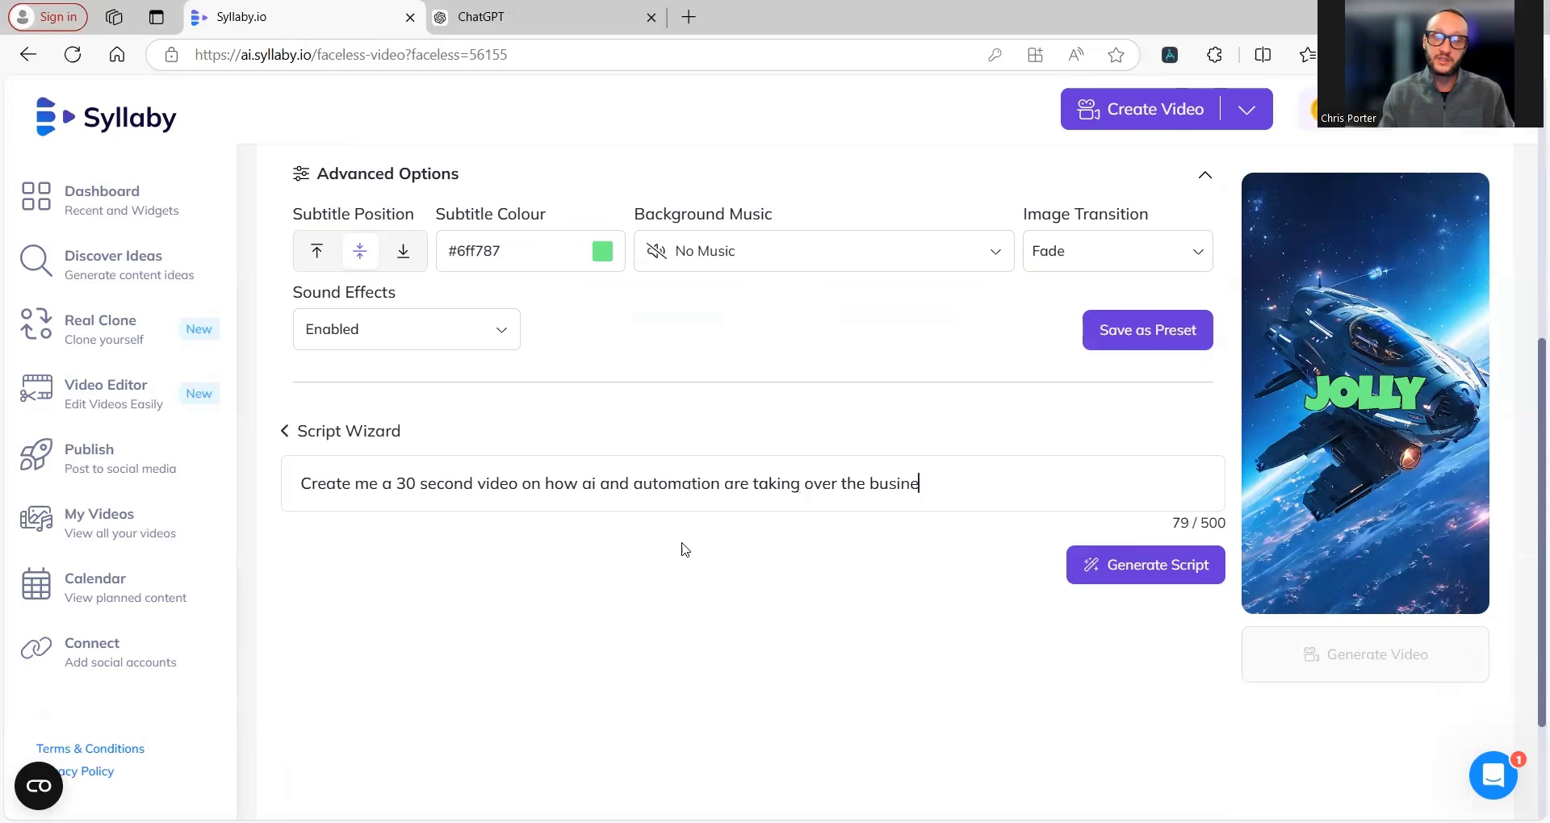
text(ss workflows.)
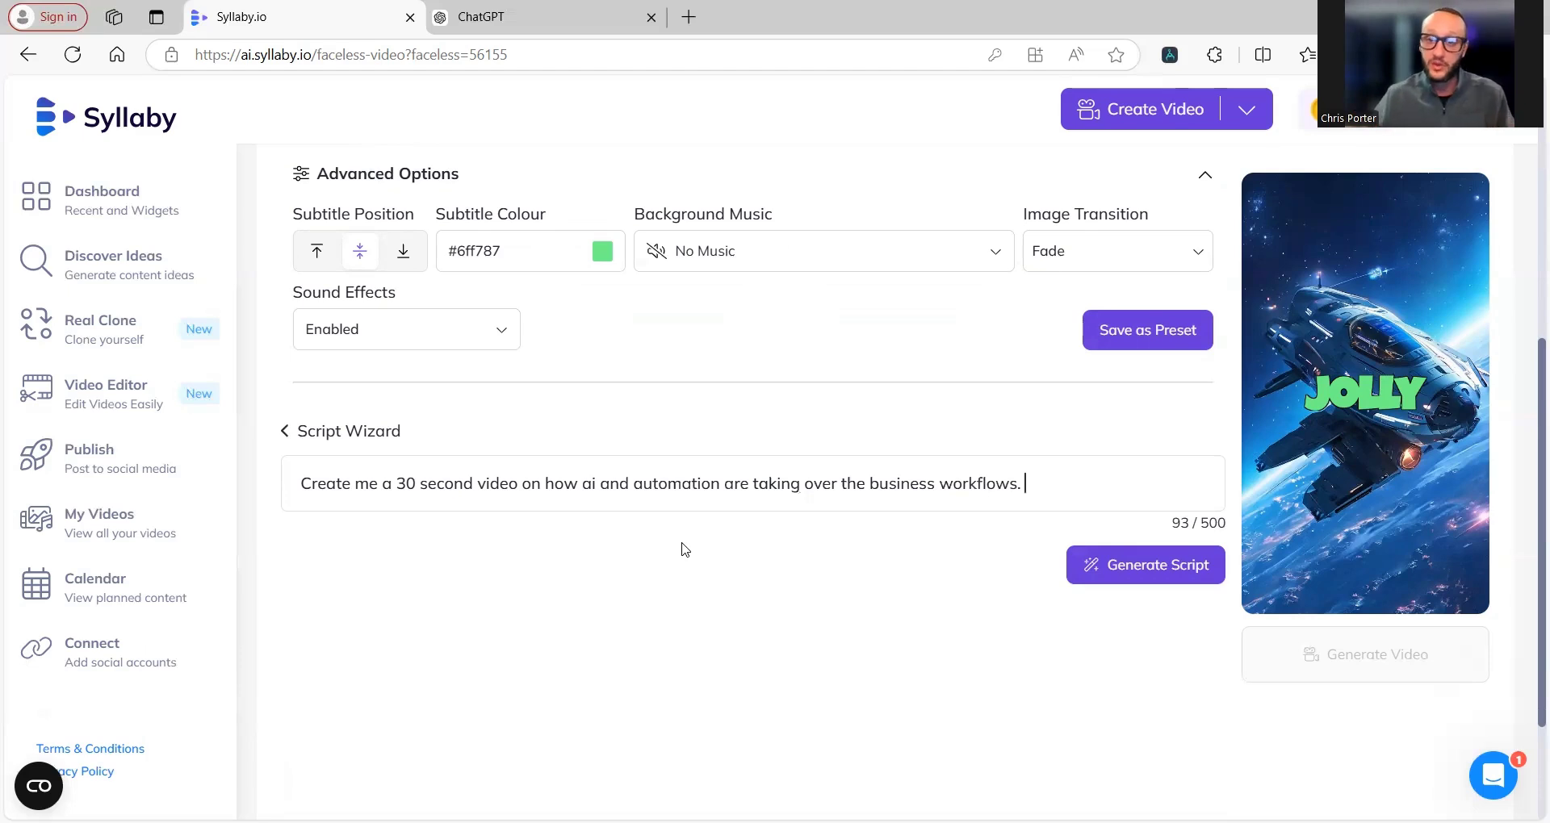
click(1179, 575)
scroll(807, 460, down, 1)
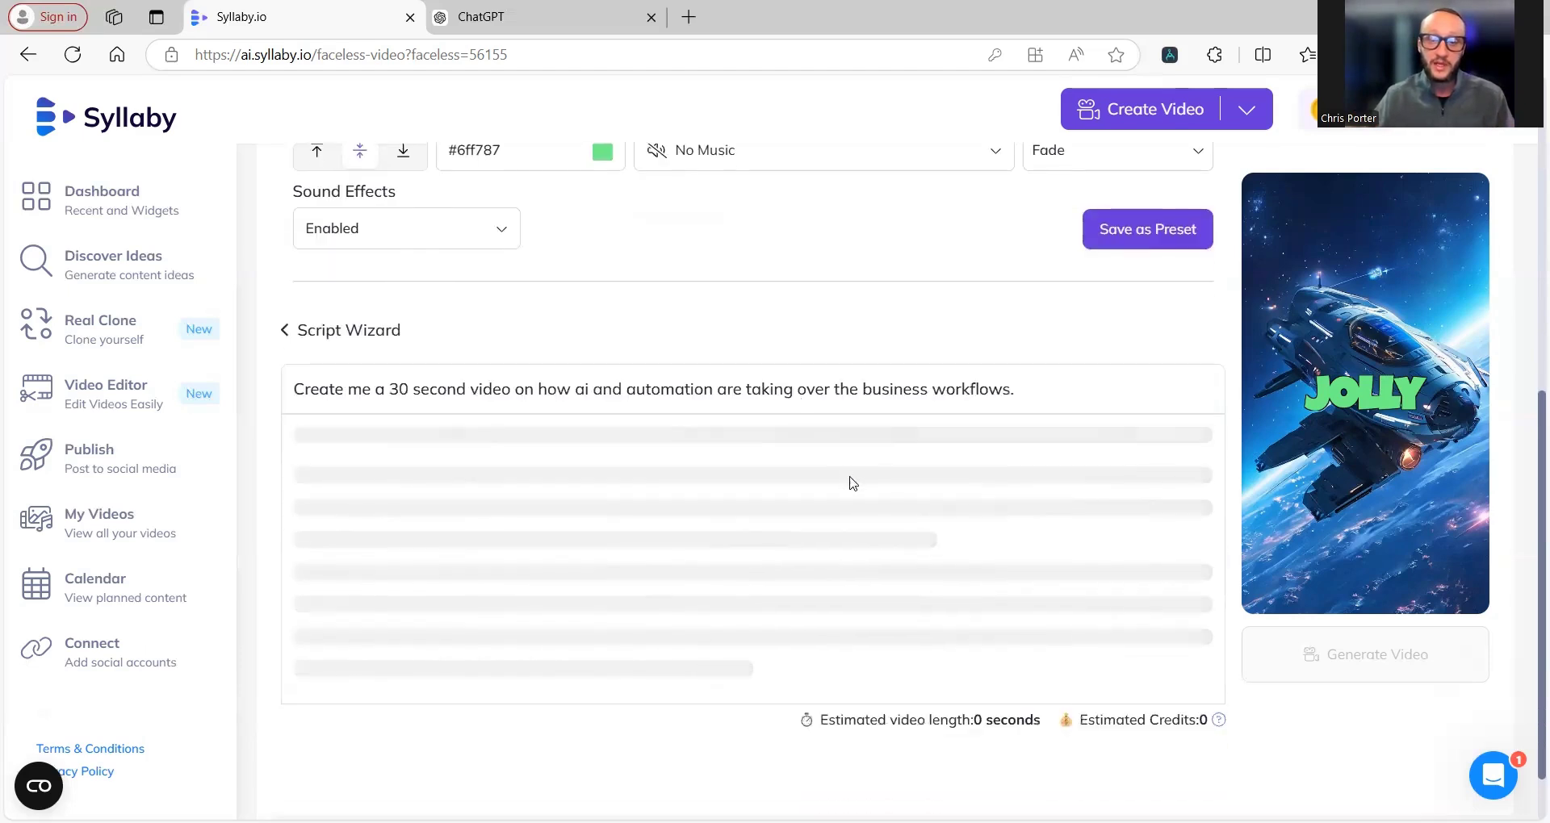
scroll(886, 464, down, 1)
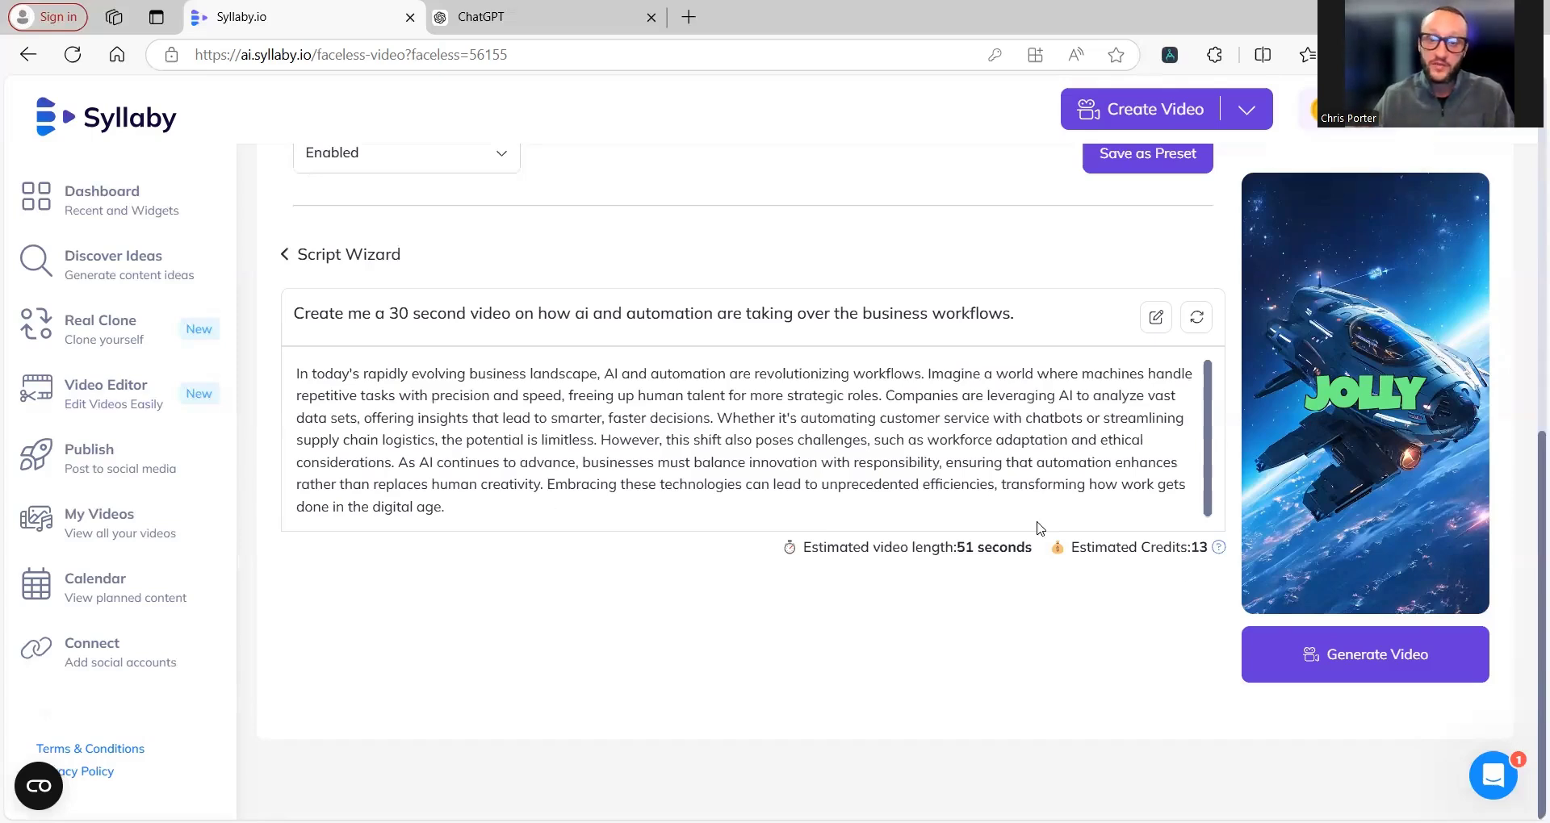
Start rendering the video, return to the dashboard, and open My Videos
click(1293, 659)
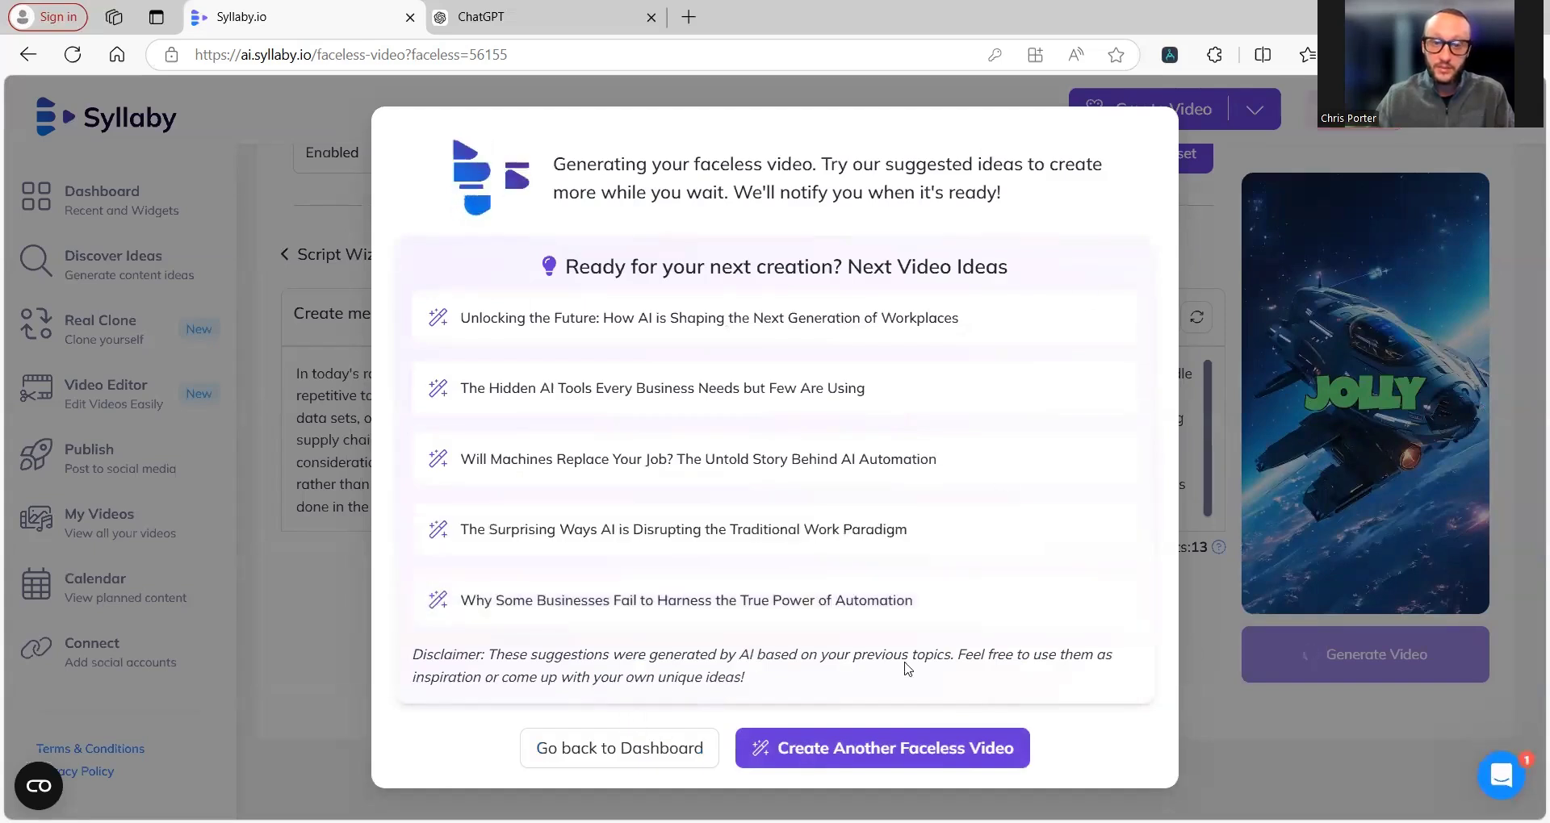
click(634, 752)
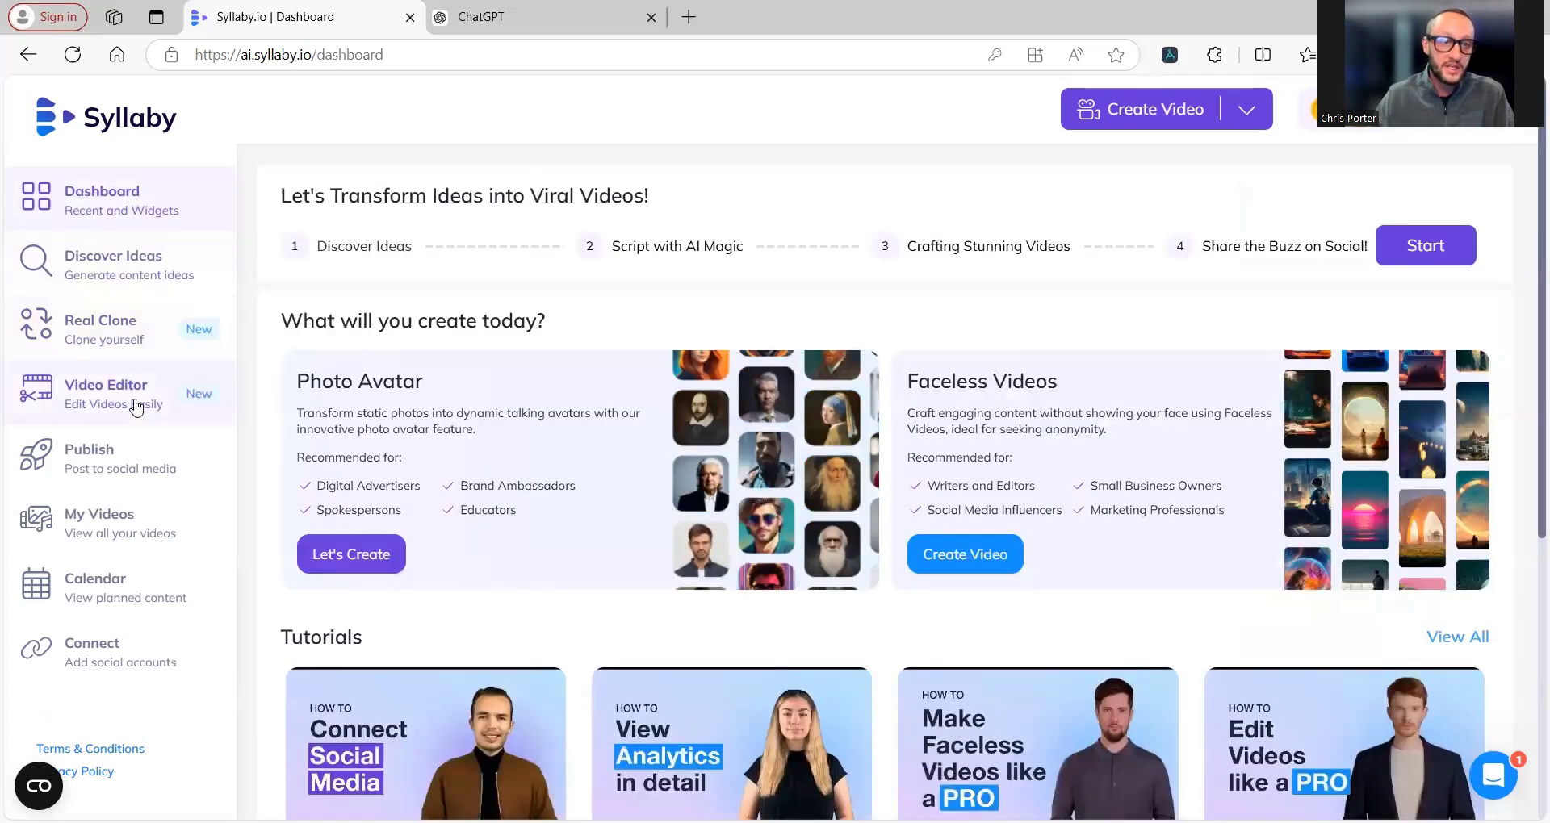
click(153, 534)
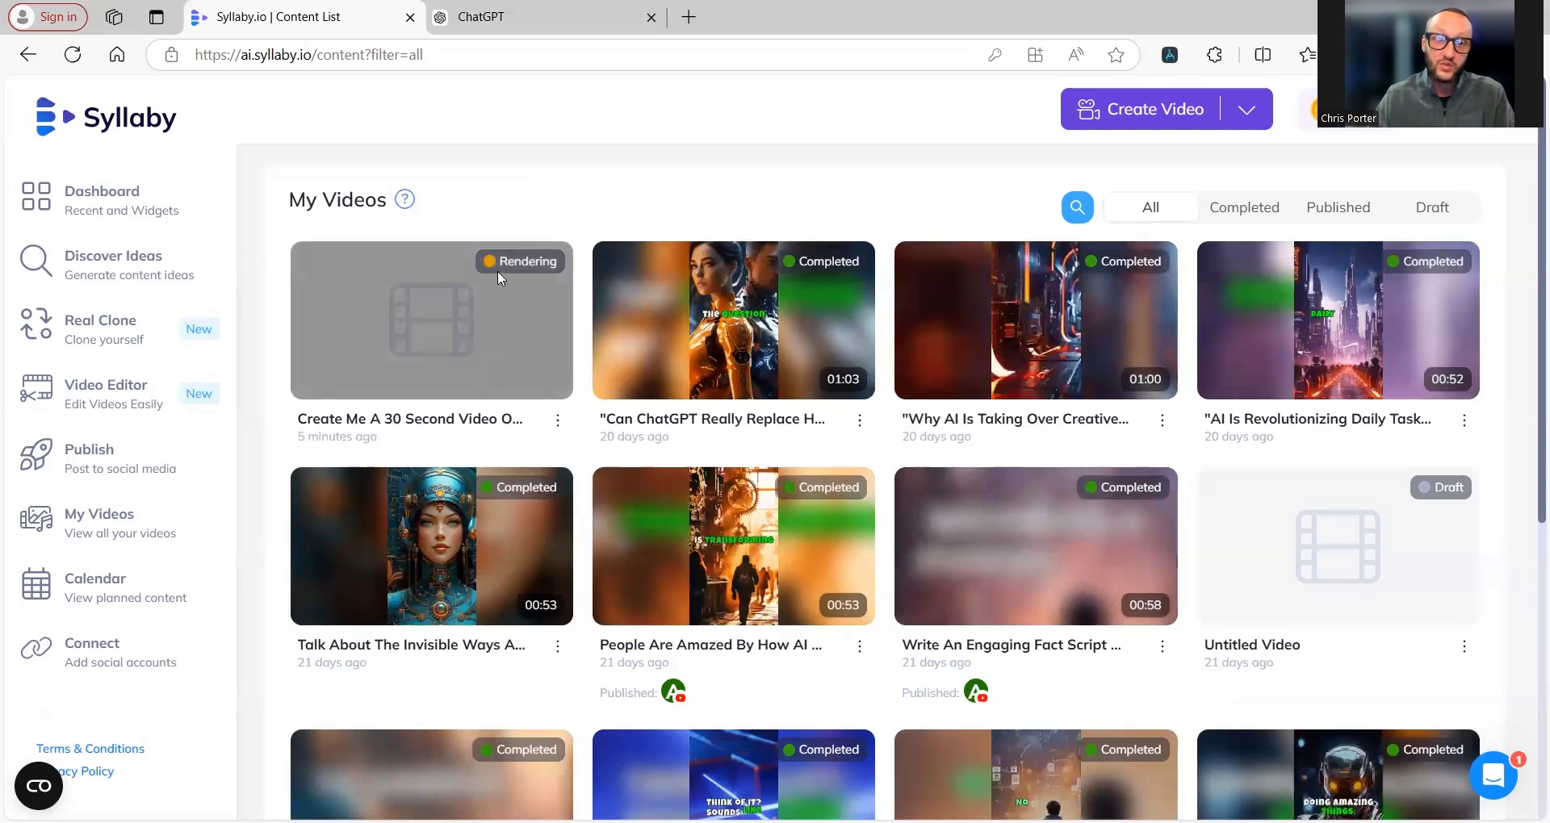
mouse_move(733, 318)
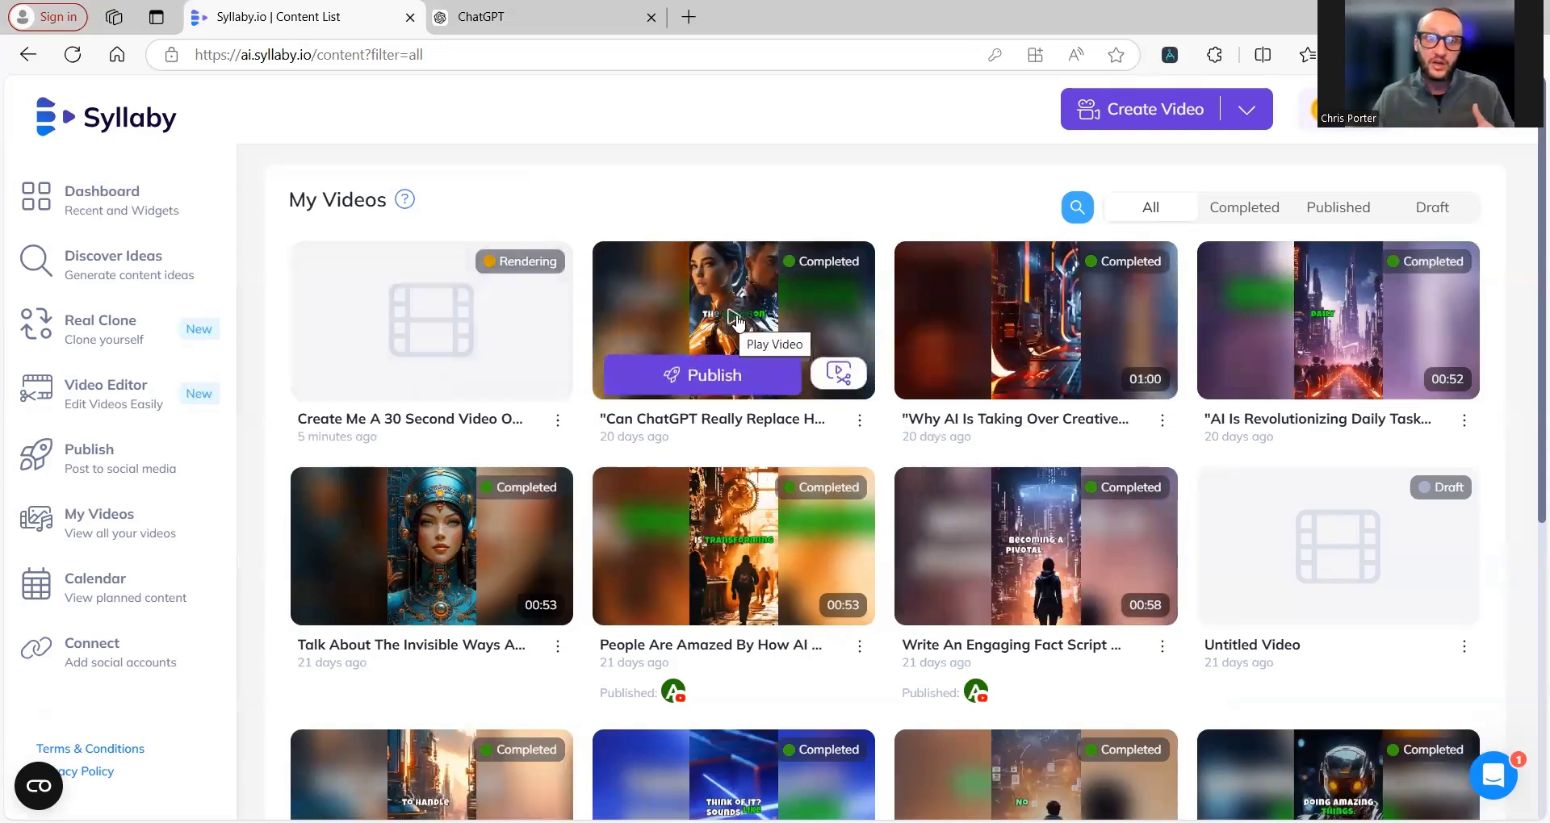
Open the earlier 'Can ChatGPT Really…' video, play it partway, then pause it
click(733, 313)
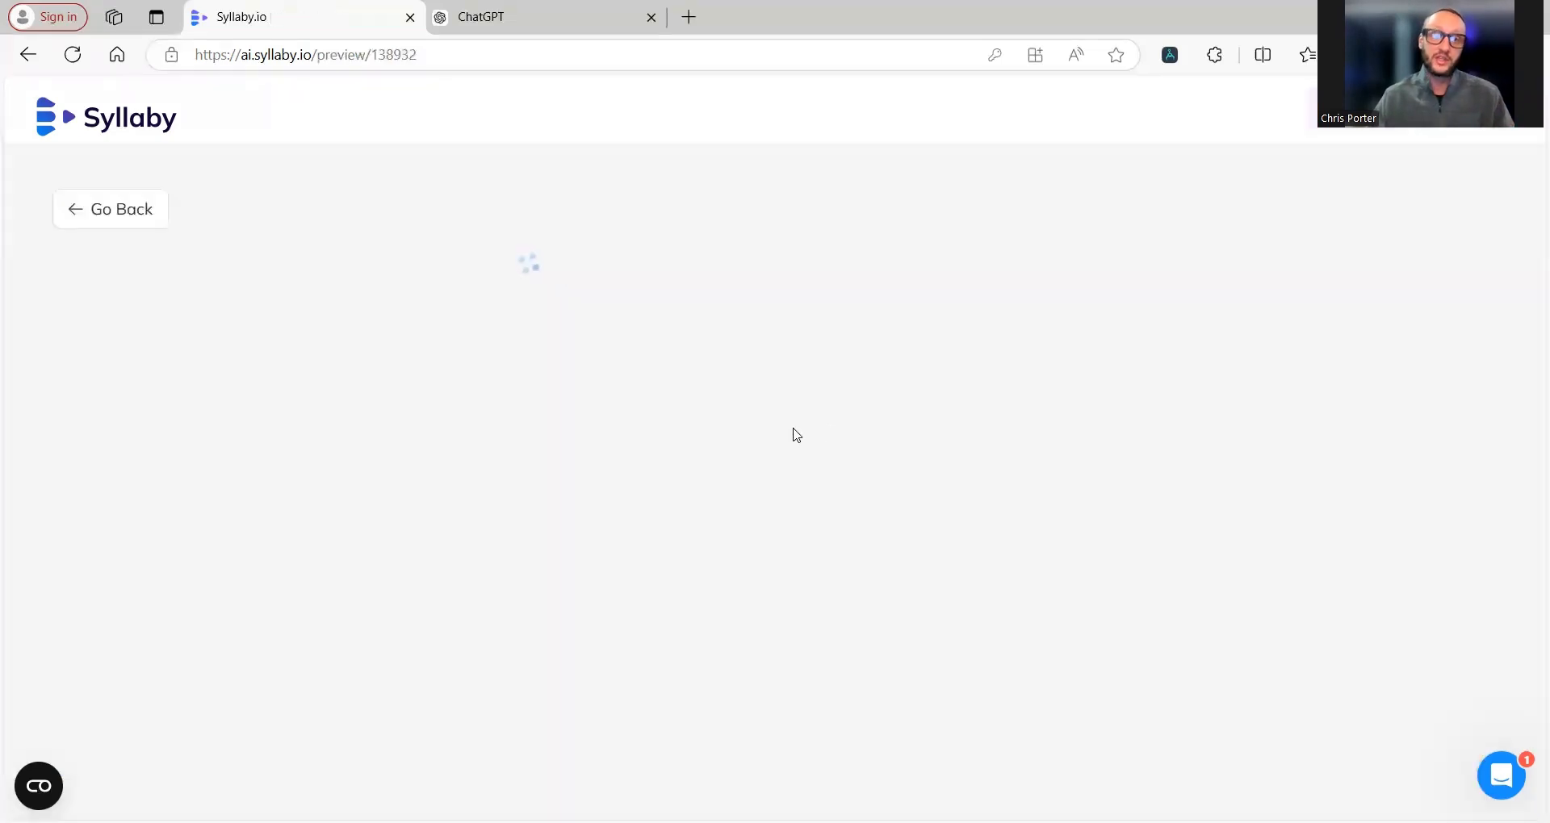
scroll(807, 448, down, 1)
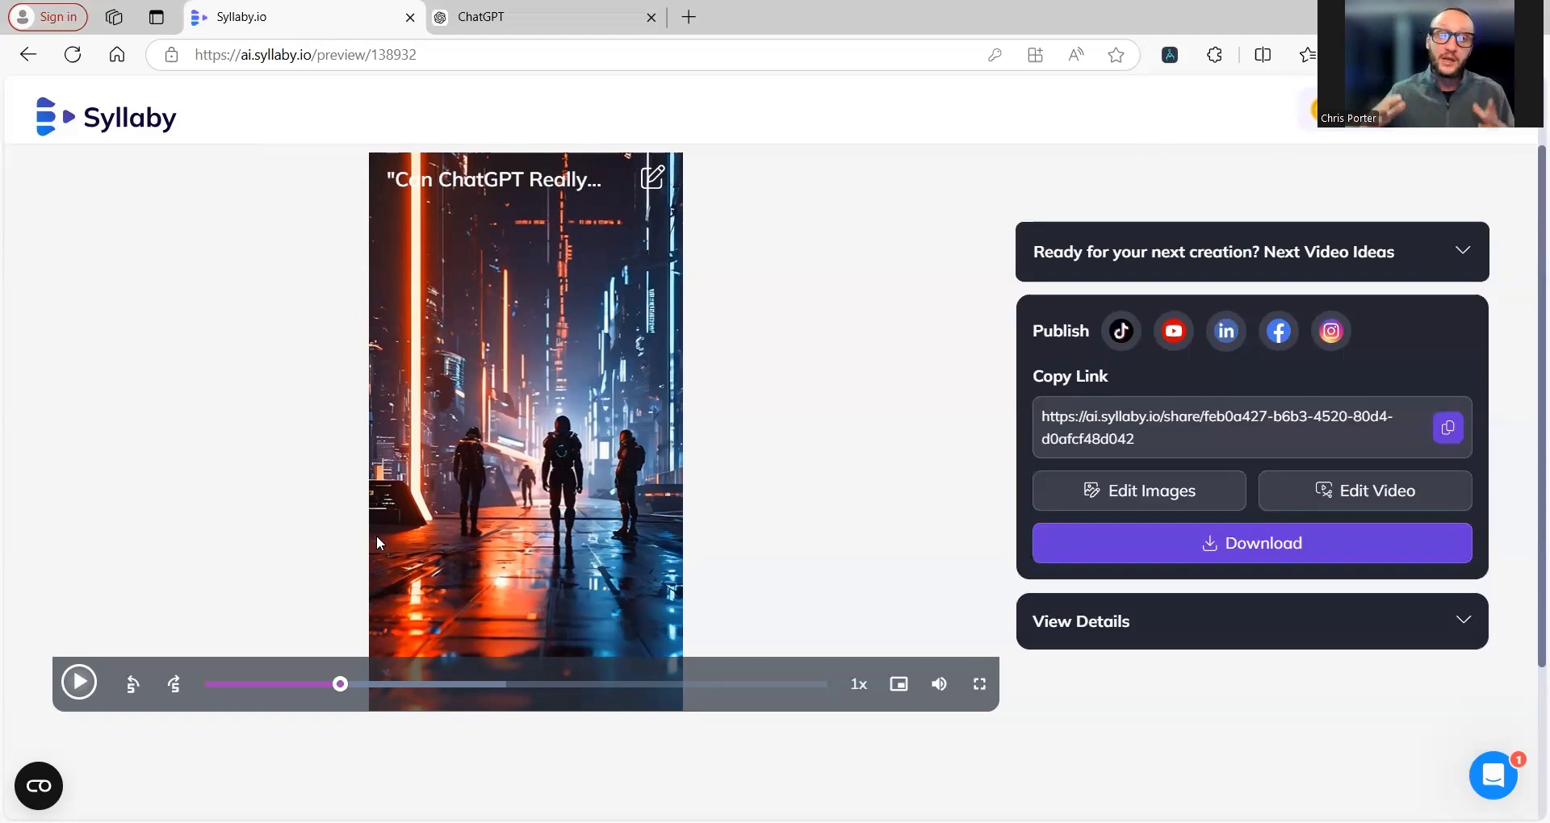
click(84, 684)
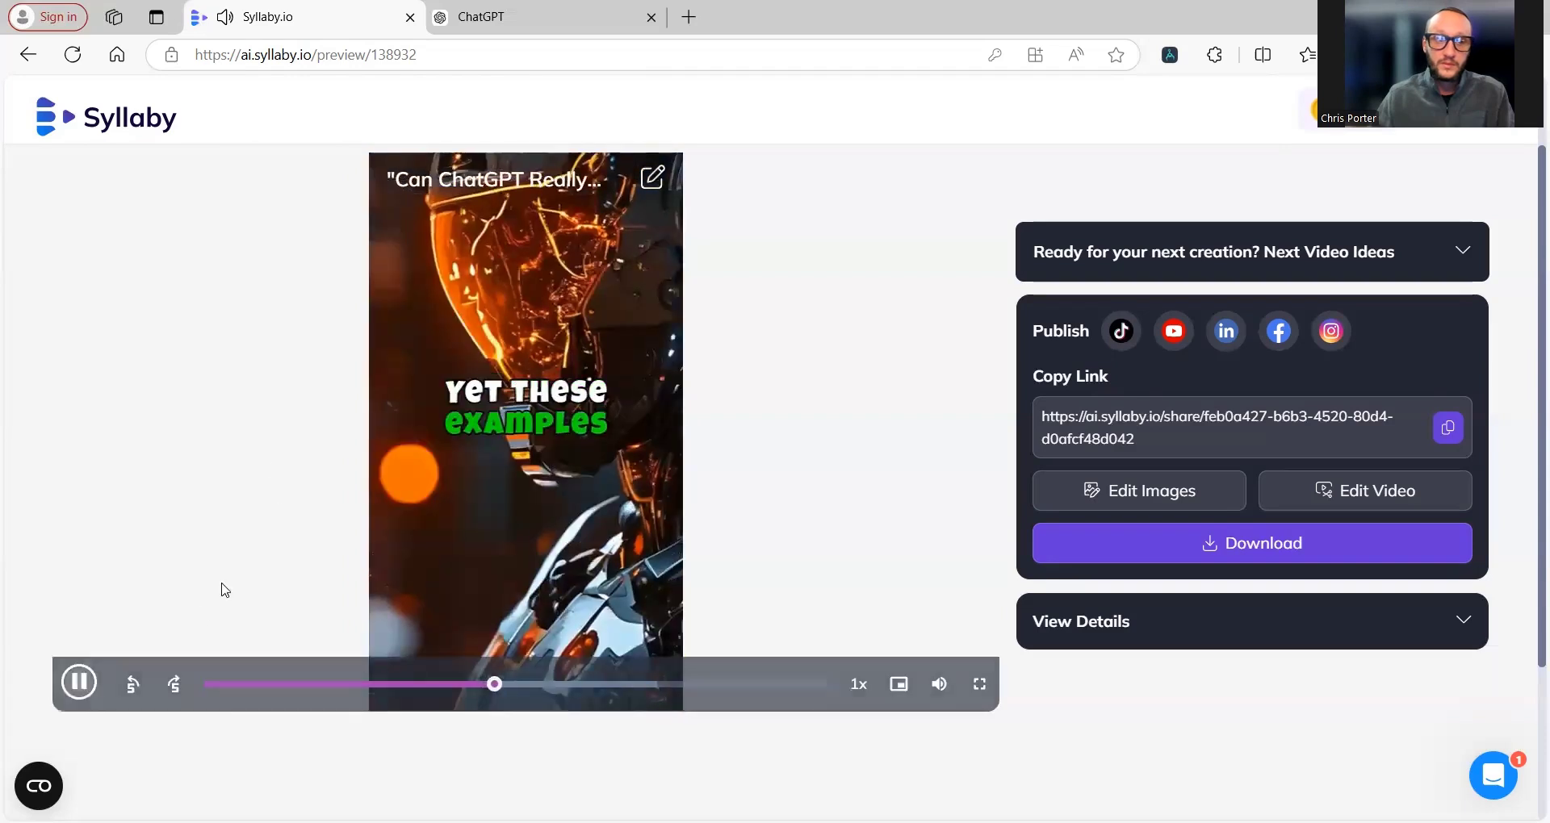
click(91, 686)
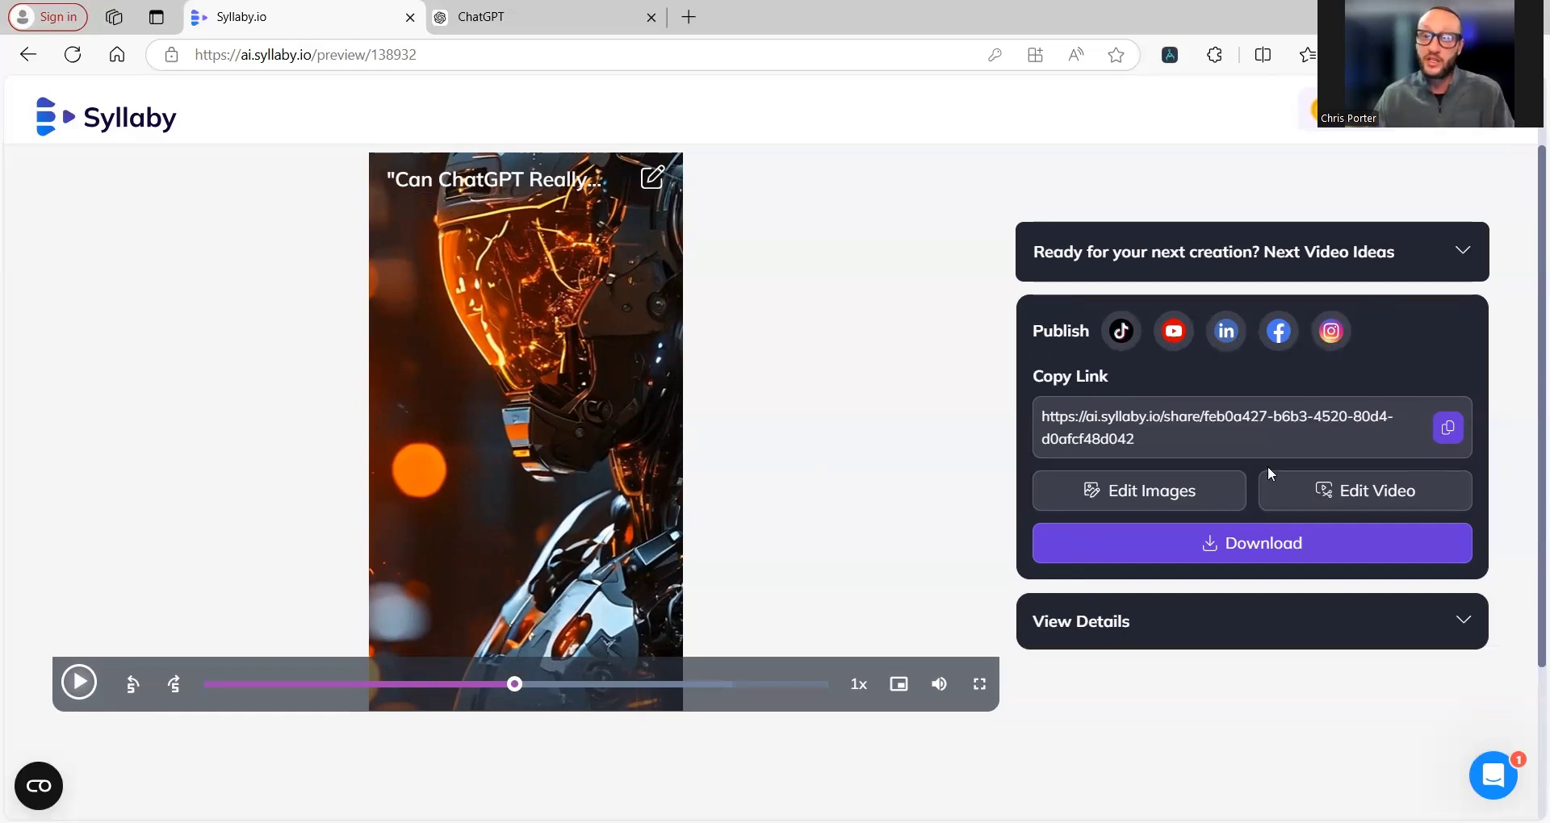
scroll(1280, 377, down, 3)
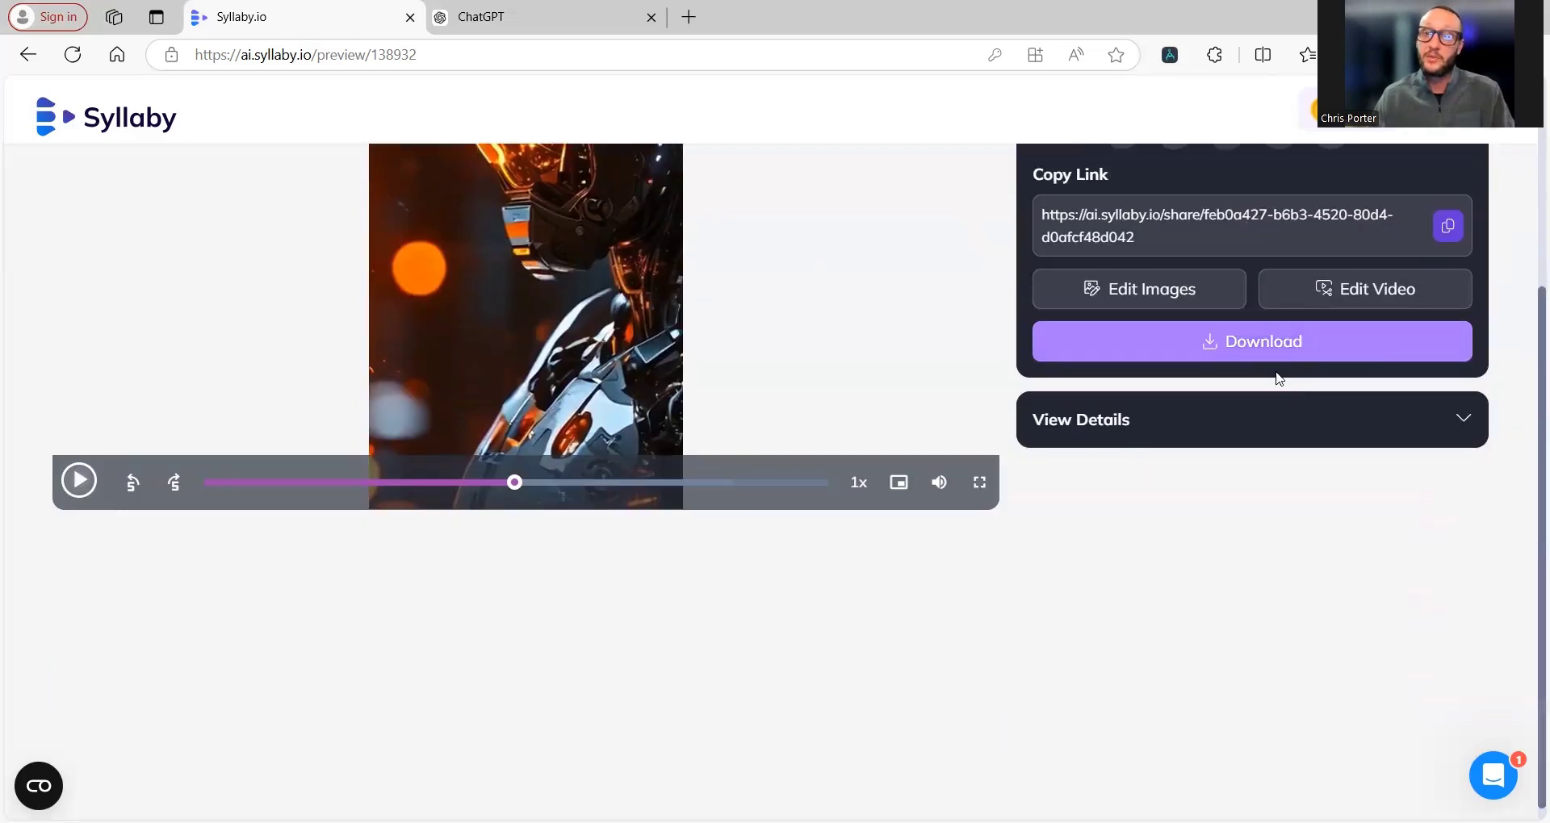
scroll(1280, 378, up, 1)
scroll(753, 405, up, 1)
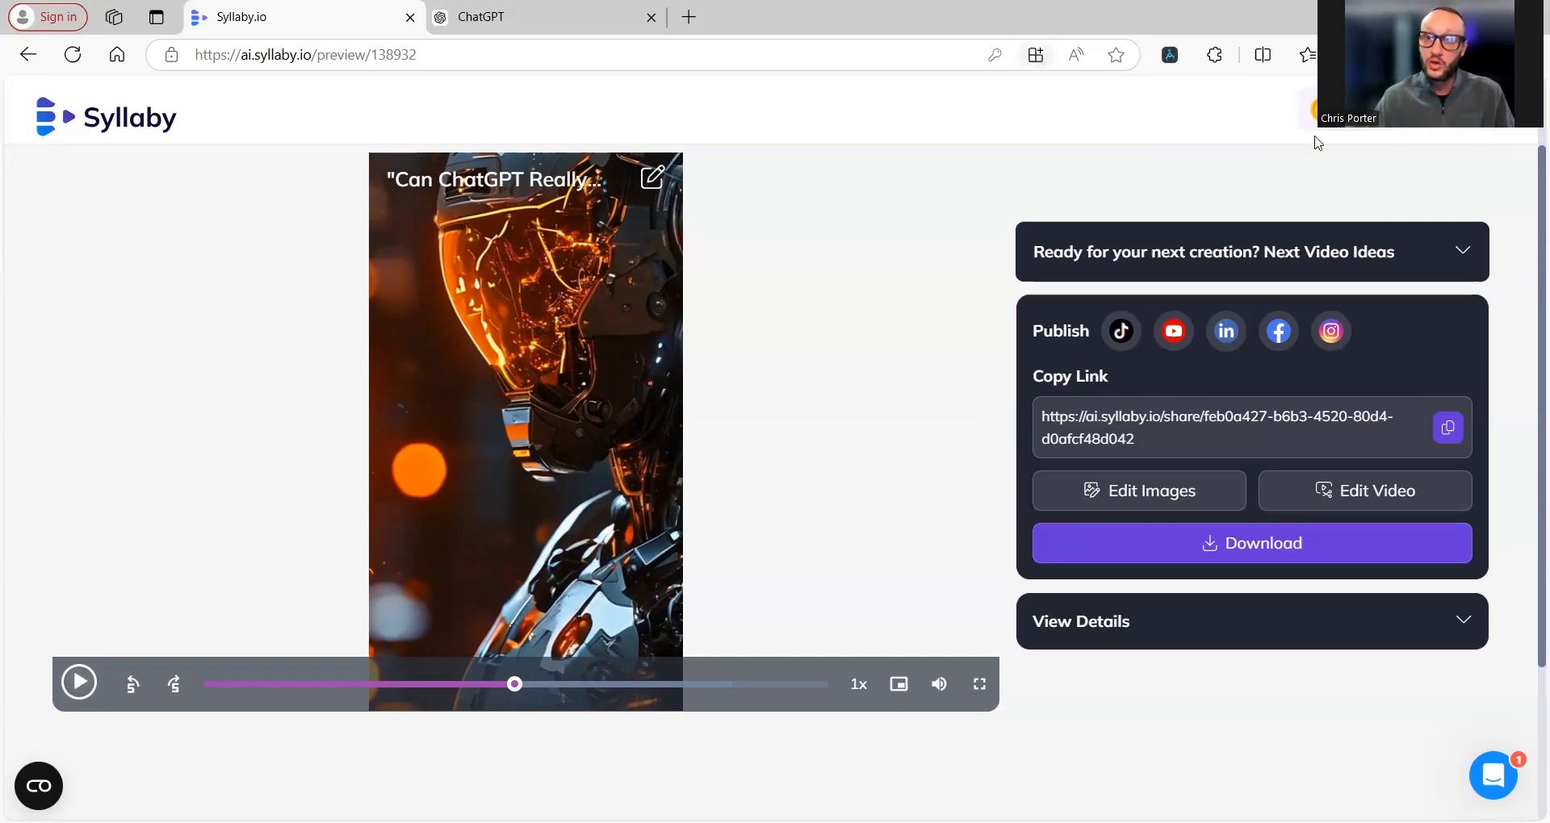
Go via My Account to My Videos and preview the new 'Create me a 30 second…' video
click(1401, 155)
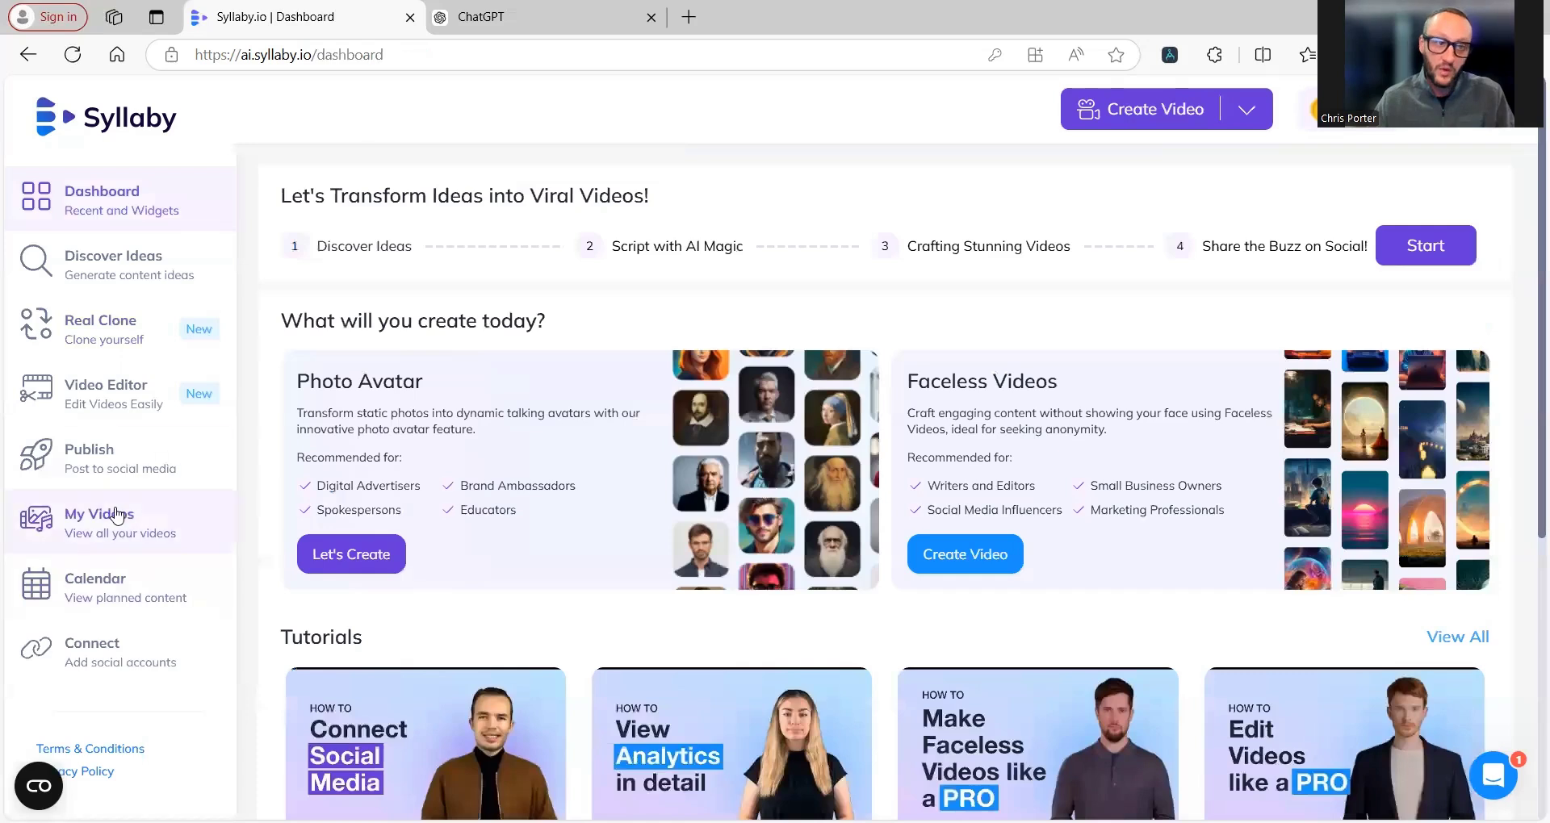
click(129, 516)
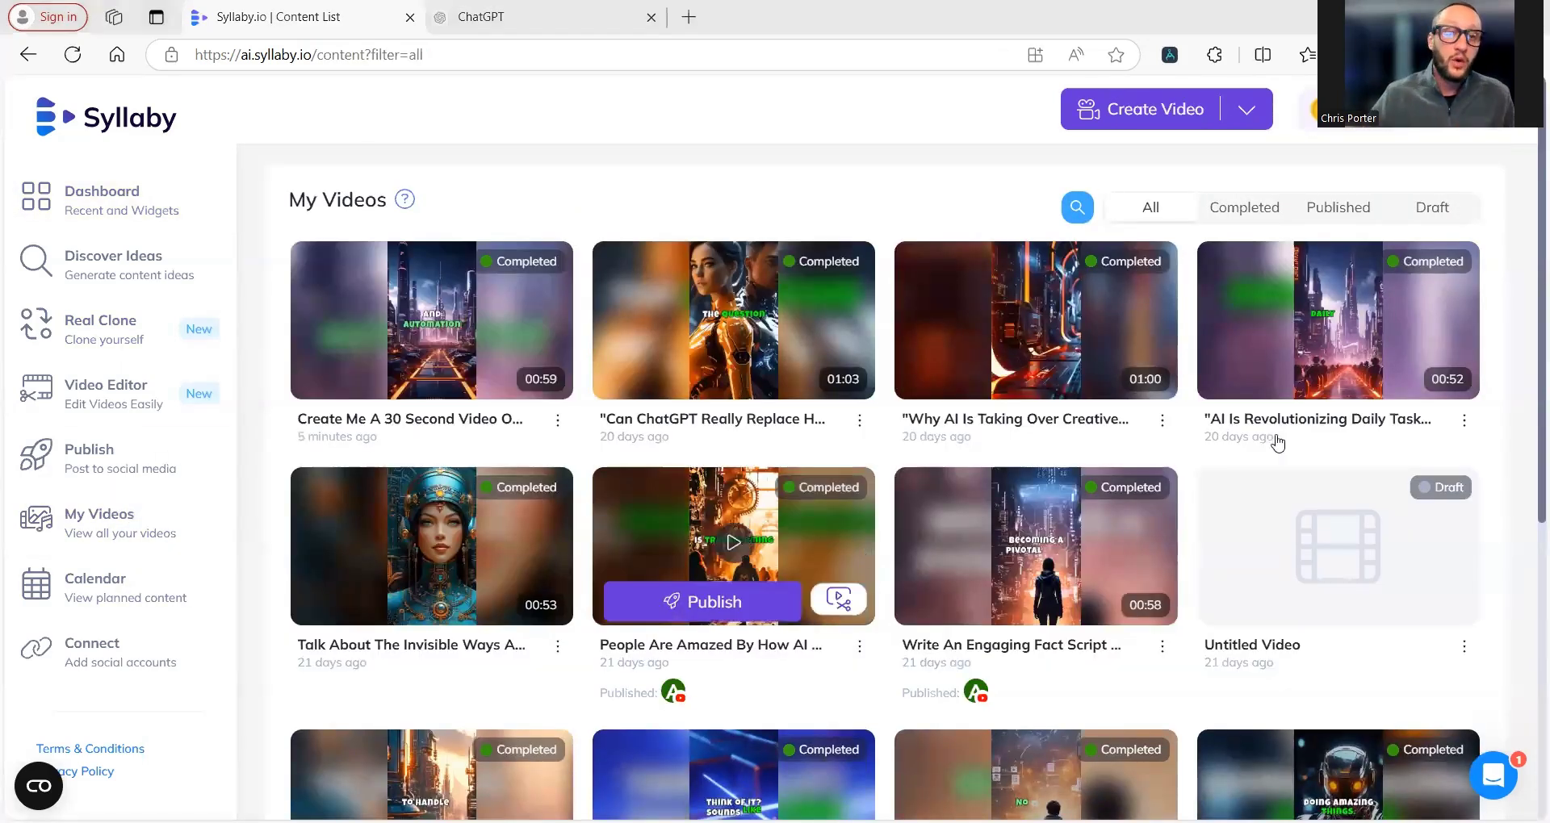
mouse_move(431, 319)
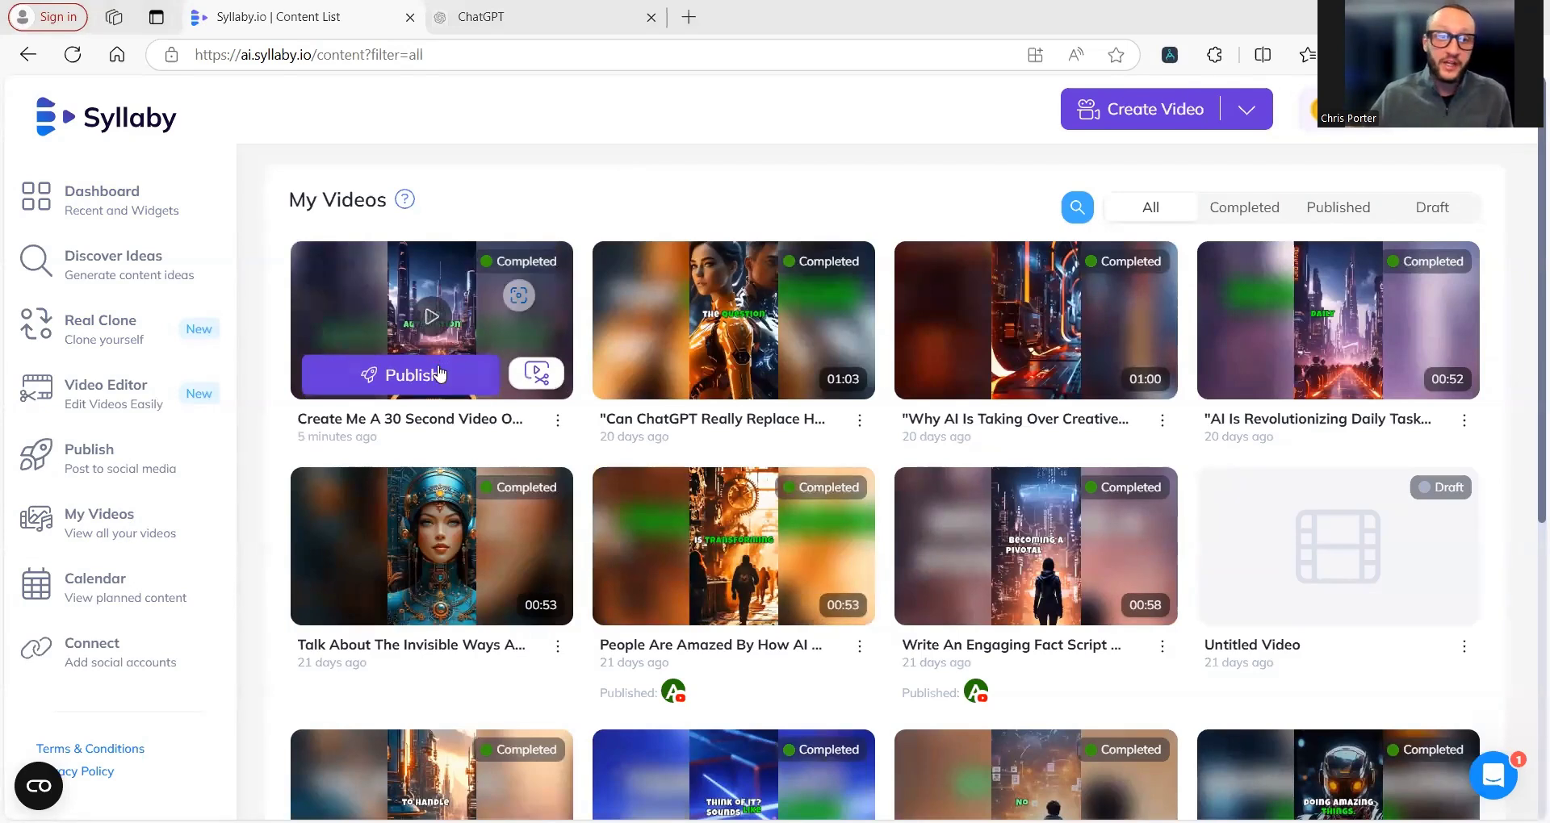
click(438, 374)
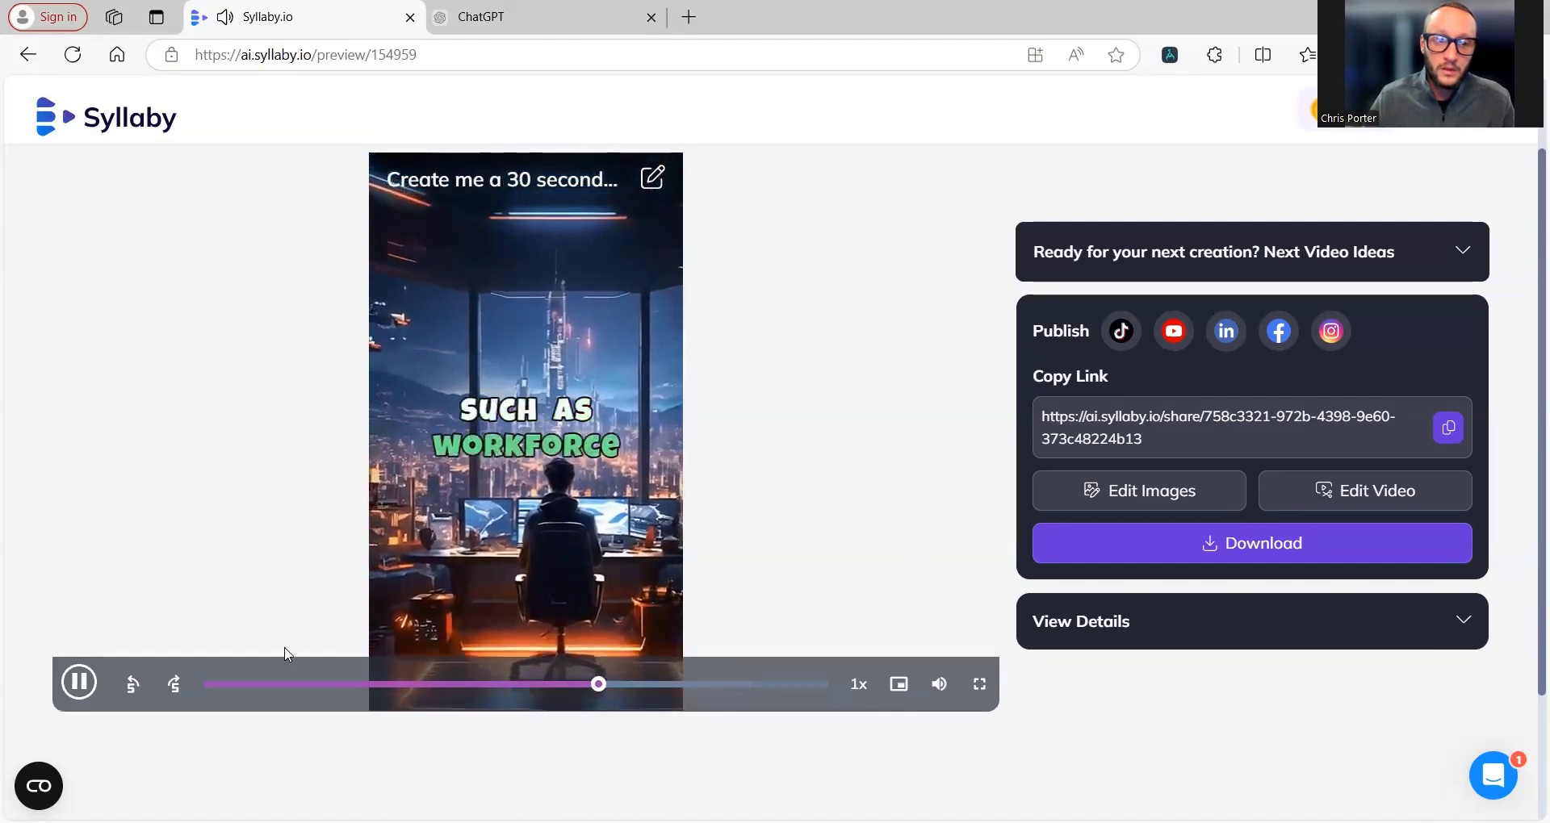
Pause the new video's playback on the subtitle word ADAPTATION
click(81, 688)
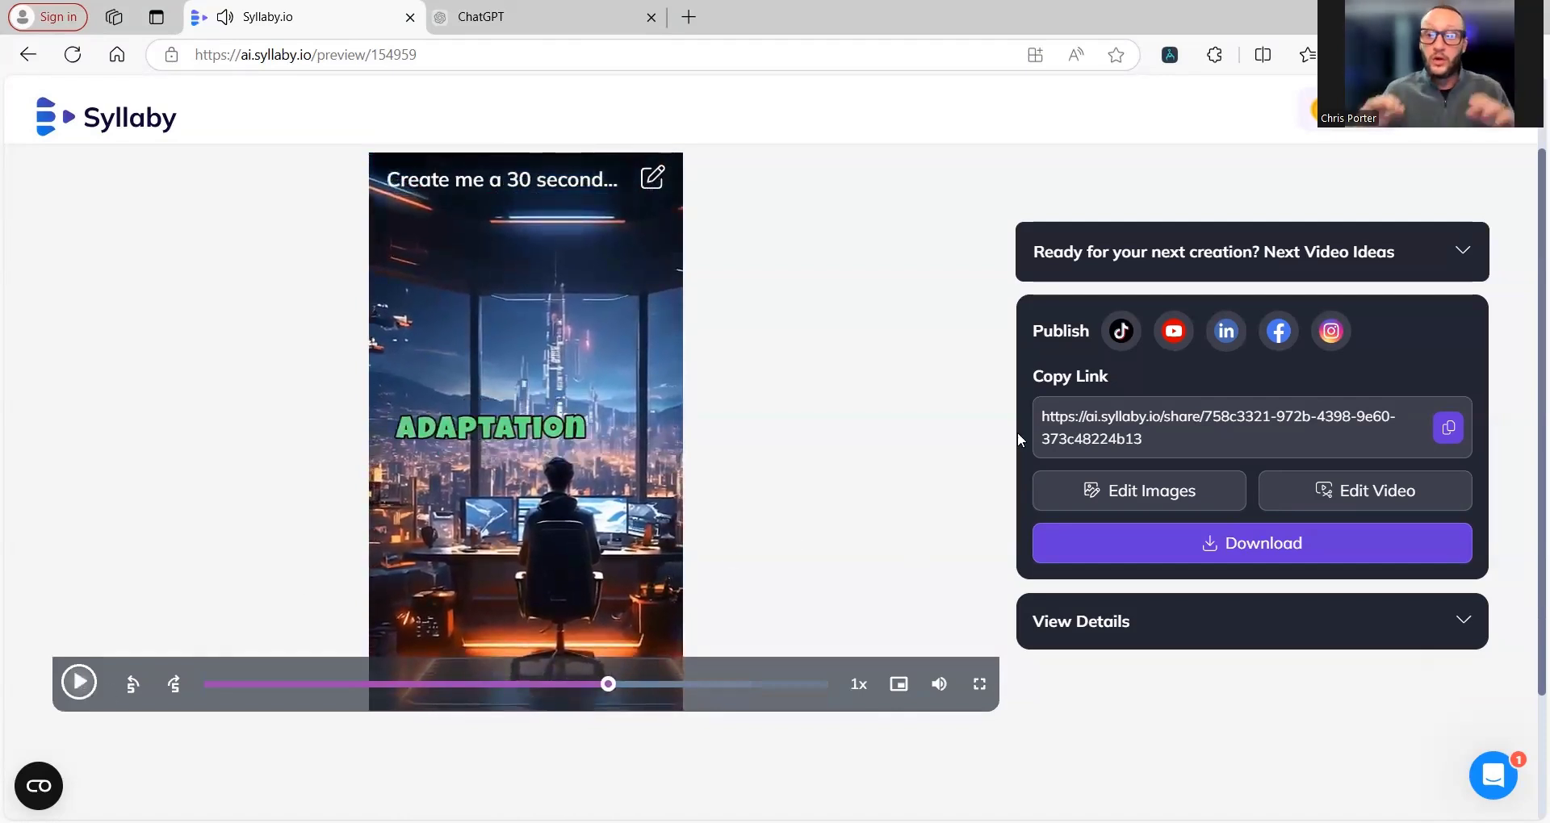